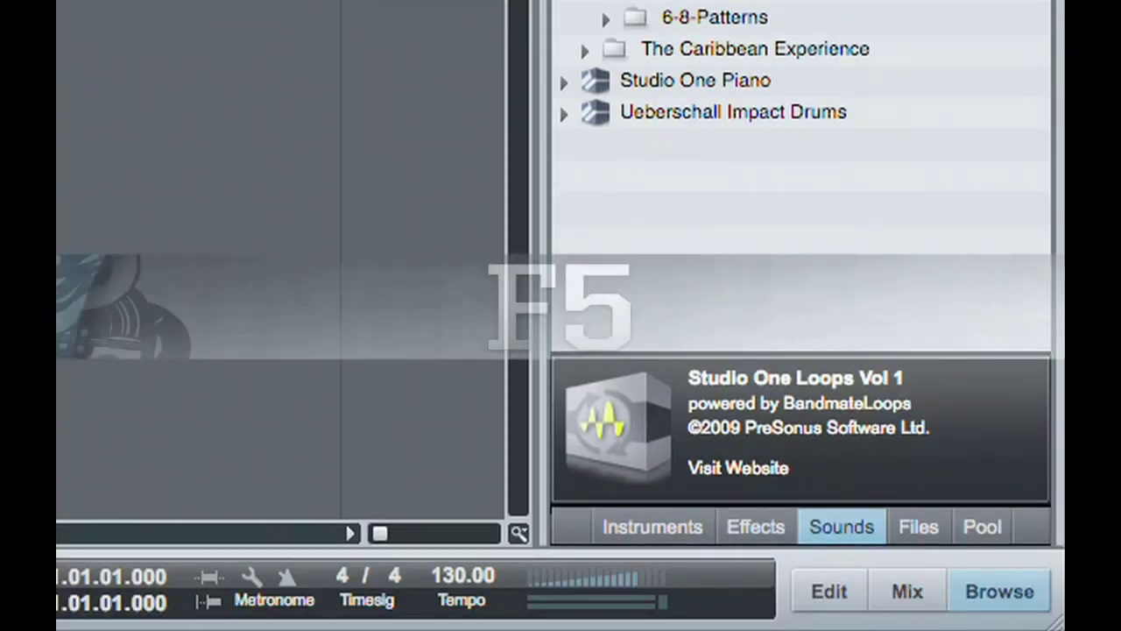
Step: Look through the browser's Instruments, Effects, Sounds, Files and Pool views
key("F7")
key("F5")
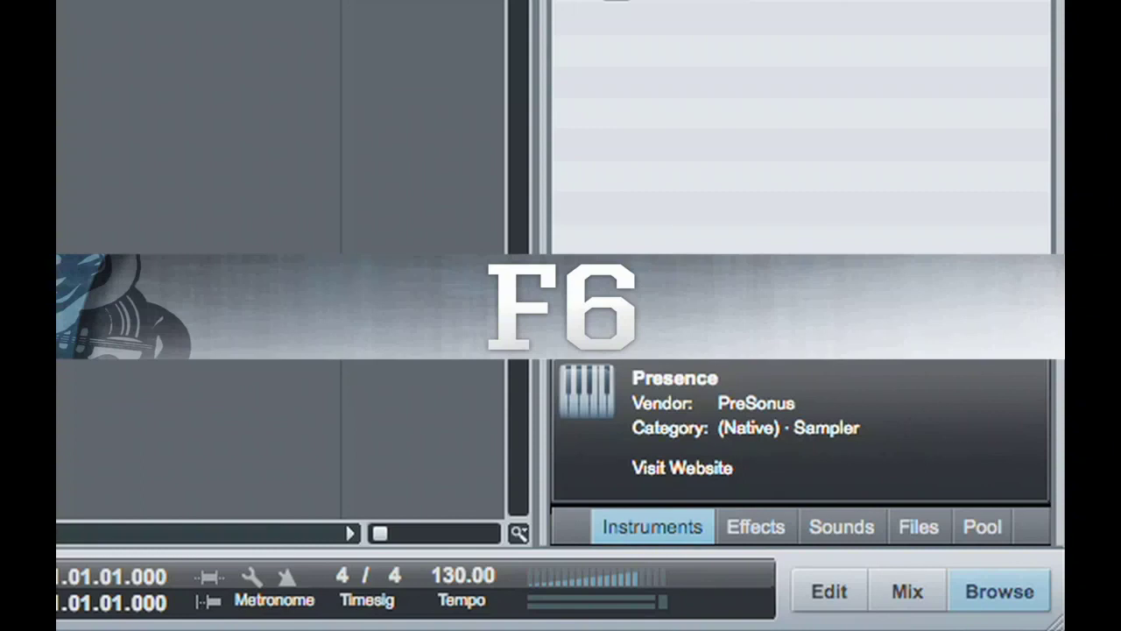
key("F7")
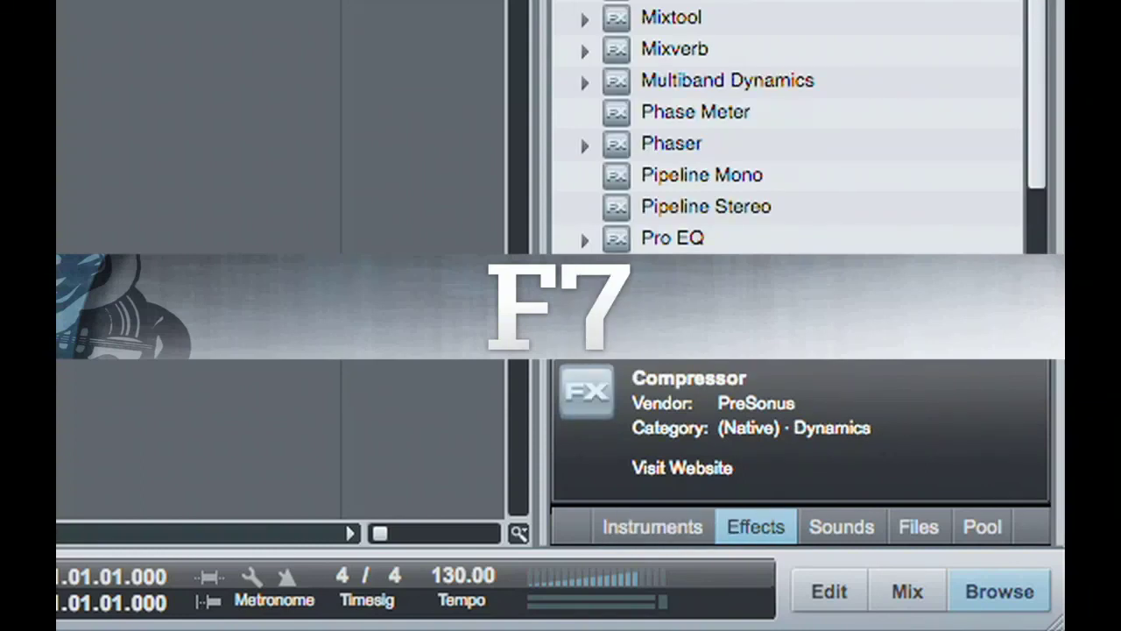
key("F8")
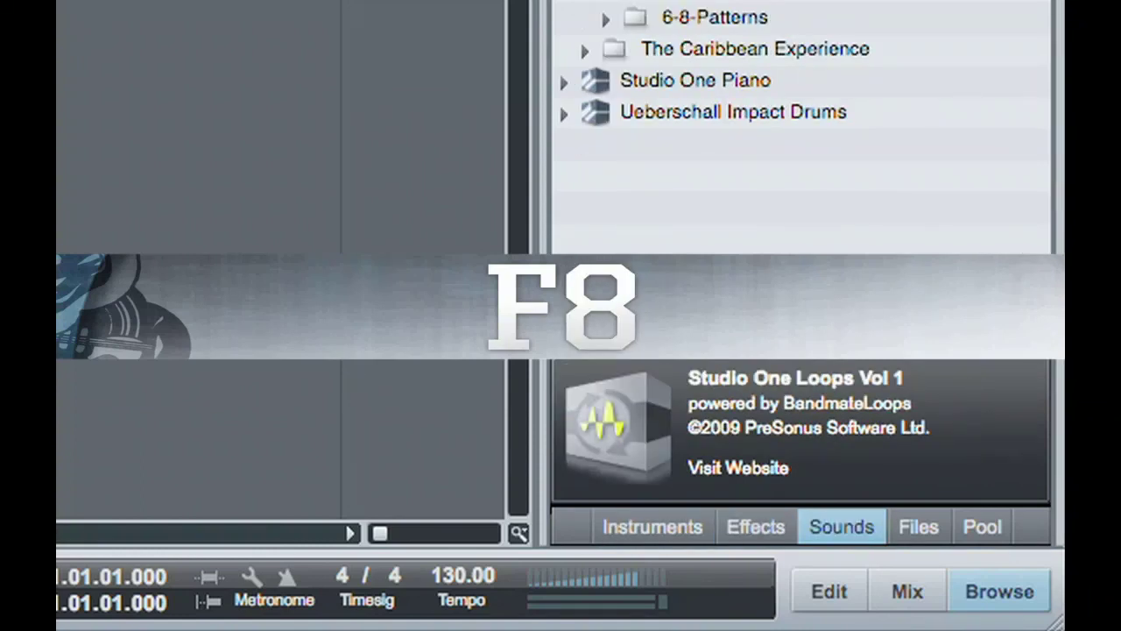
key("F9")
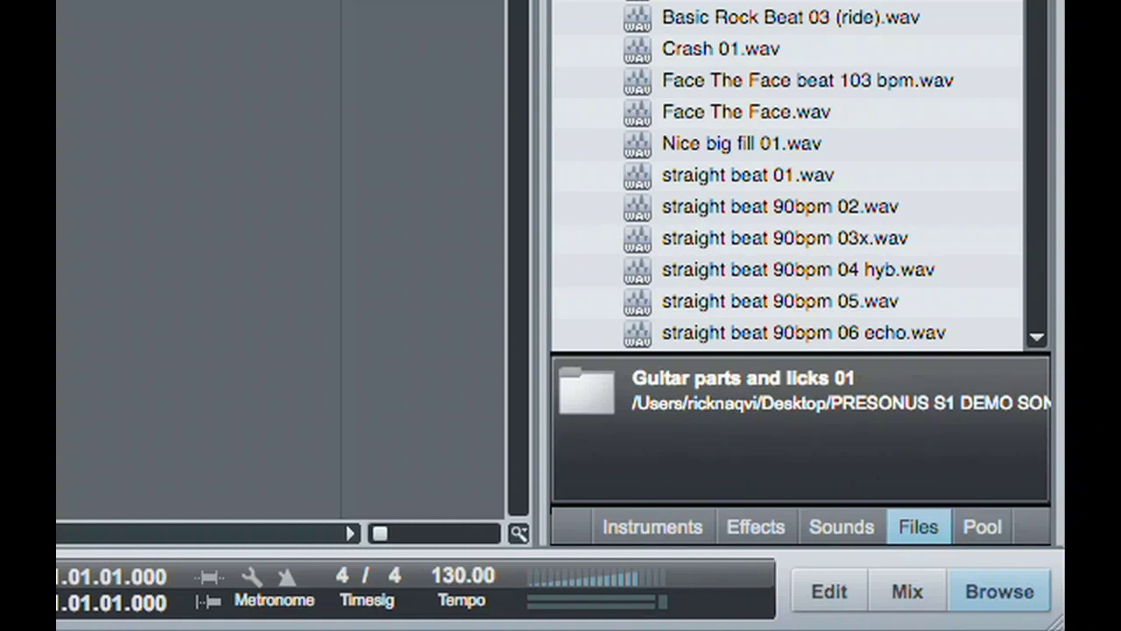
key("F10")
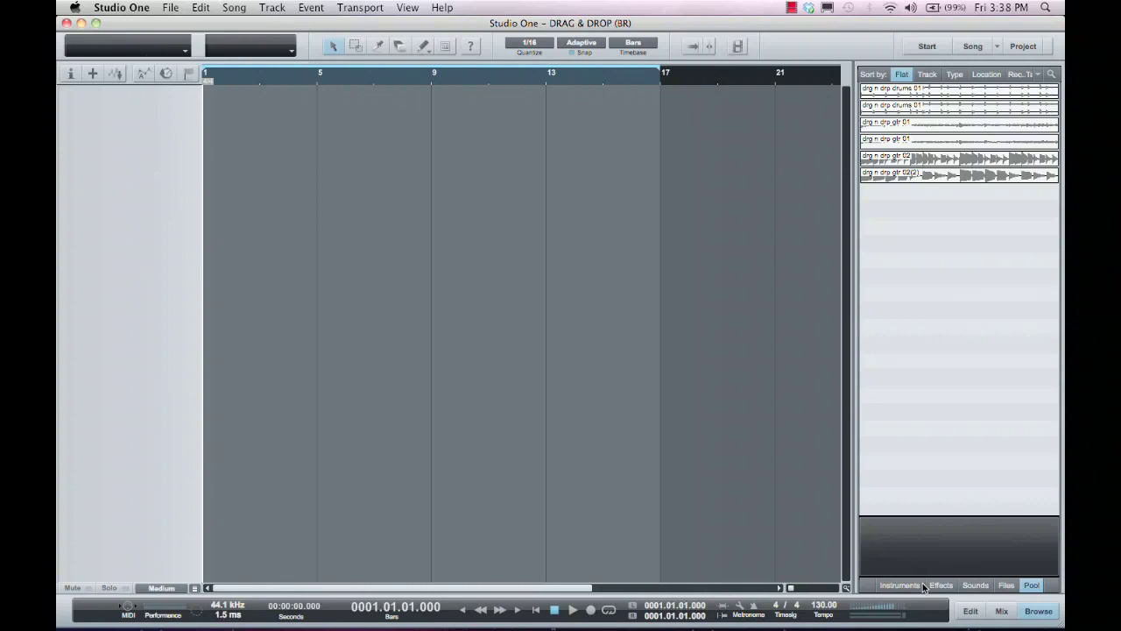
Step: Place drg n drp drums 01.wav on a new audio track at bar 1 and duplicate the event three times
key("F8")
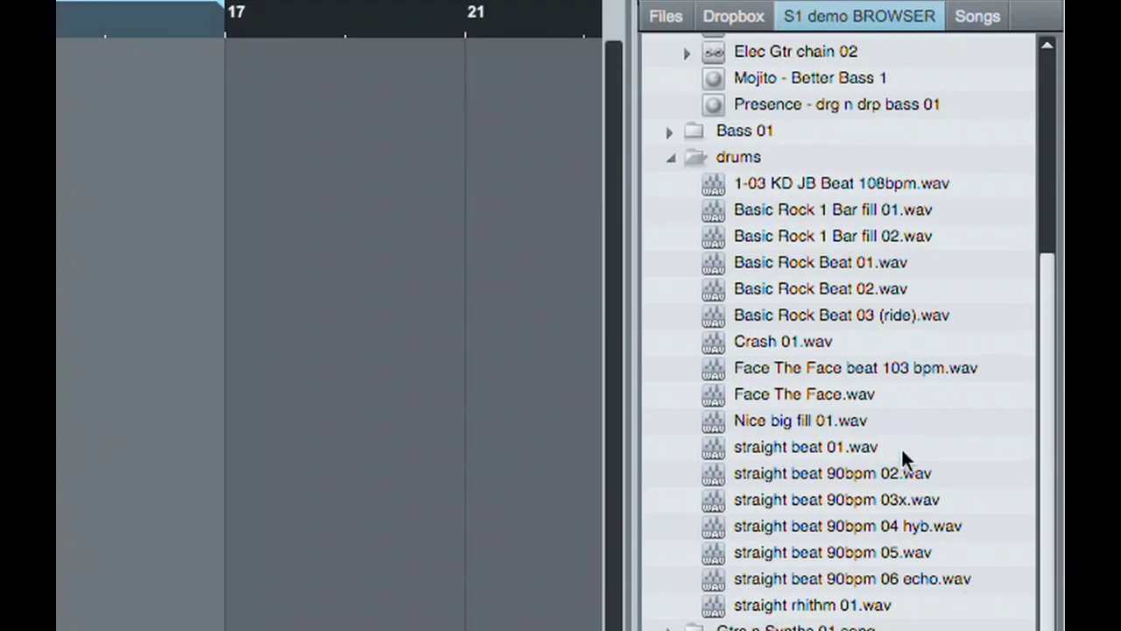
left_click(754, 285)
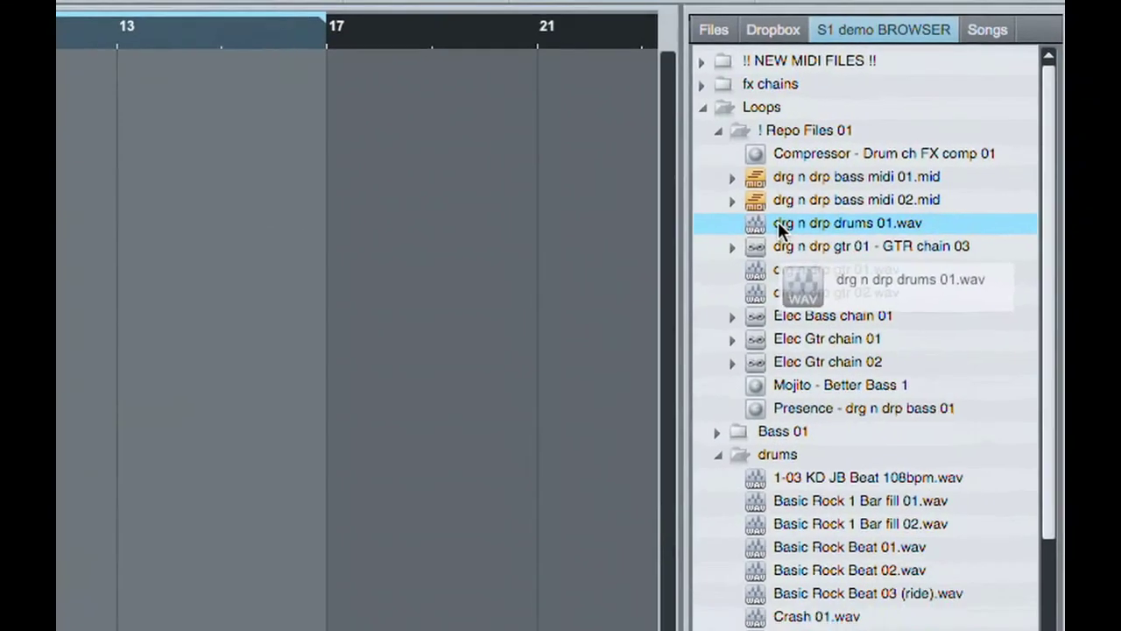
left_click_drag(788, 275, 212, 112)
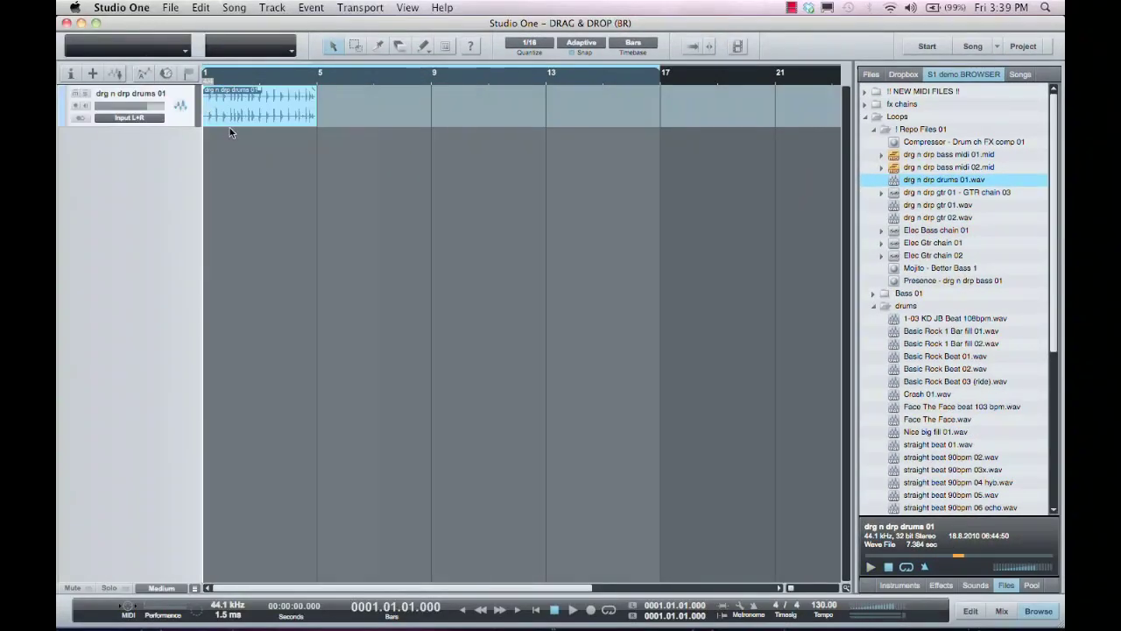
key("d")
key("d")
key("d")
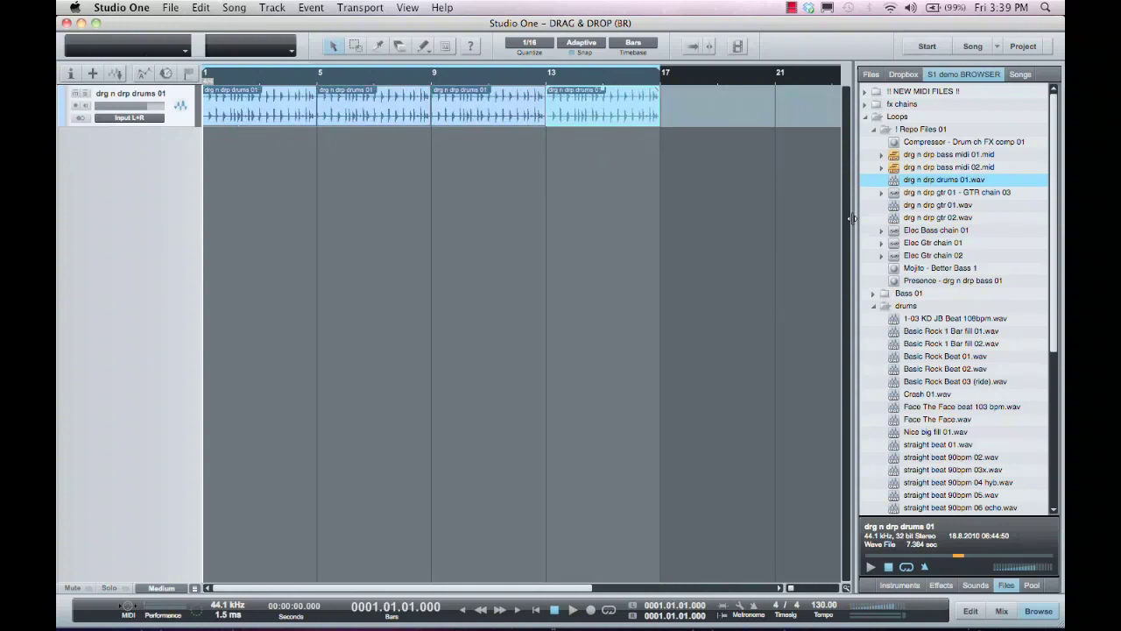
Step: Create an instrument track from Mojito's ! Fatty Bass preset and move the instrument window below the tracks
key("F5")
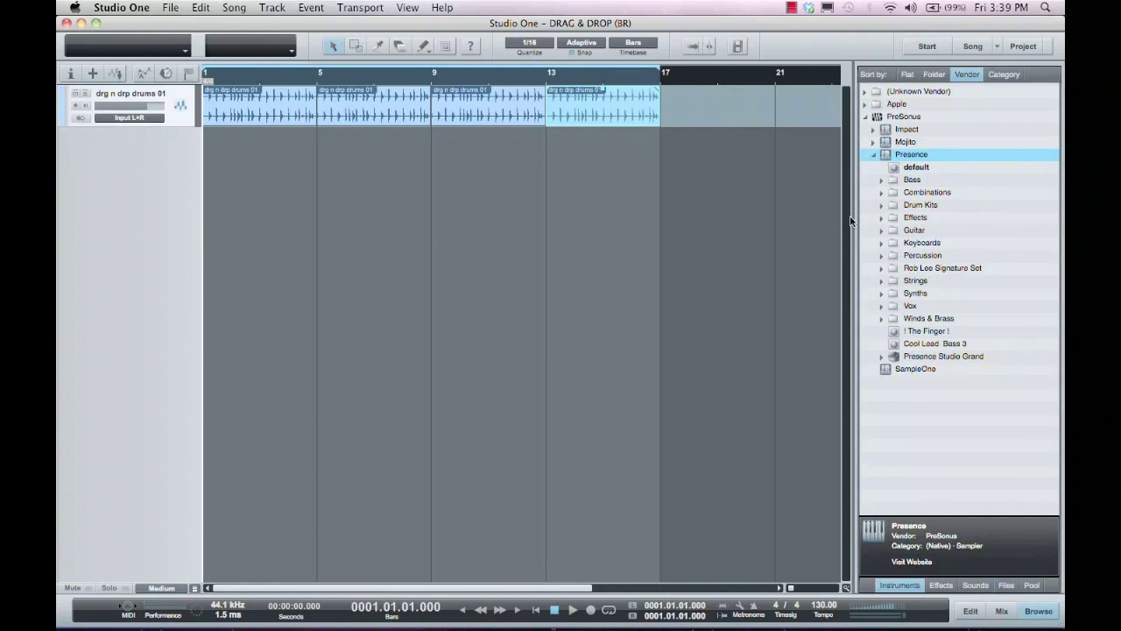
left_click(873, 154)
left_click(871, 141)
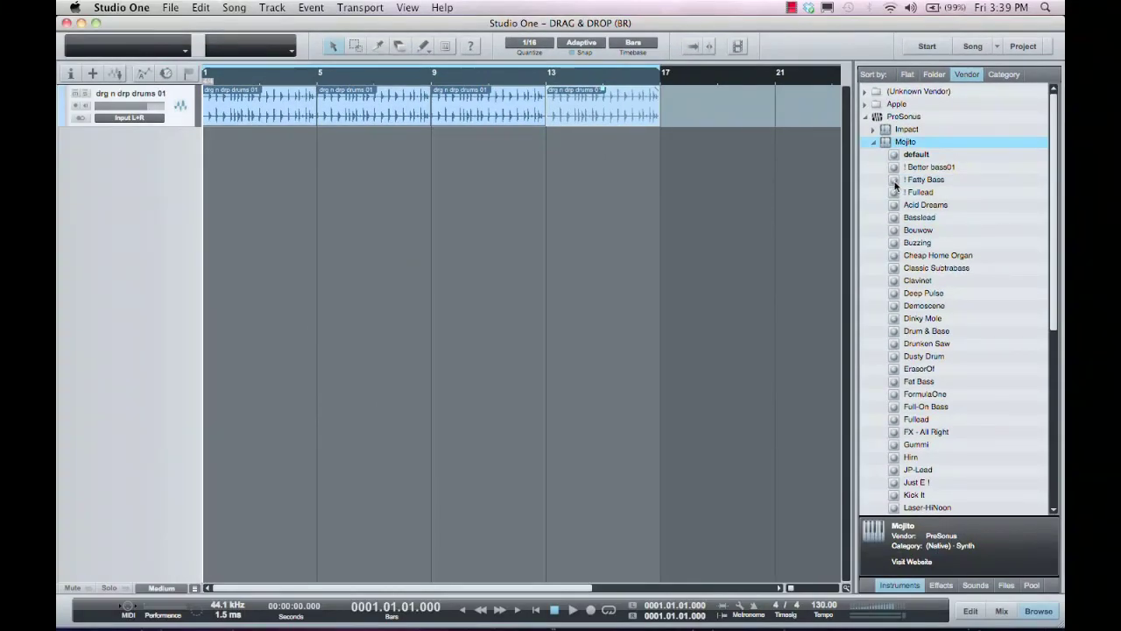
left_click_drag(895, 184, 401, 306)
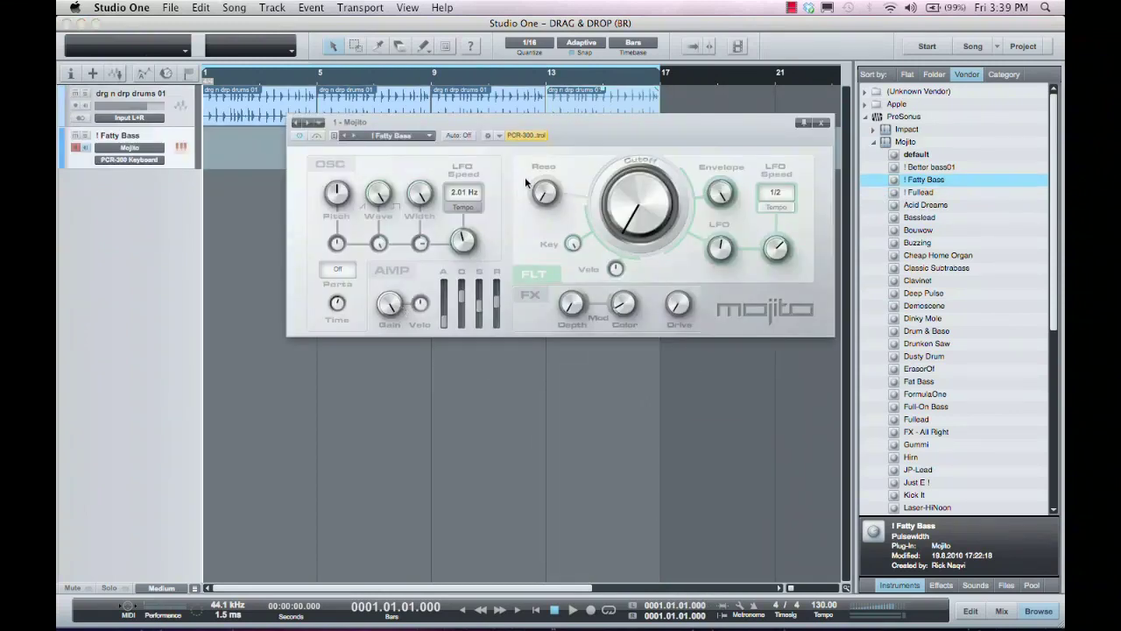
left_click_drag(583, 141, 506, 297)
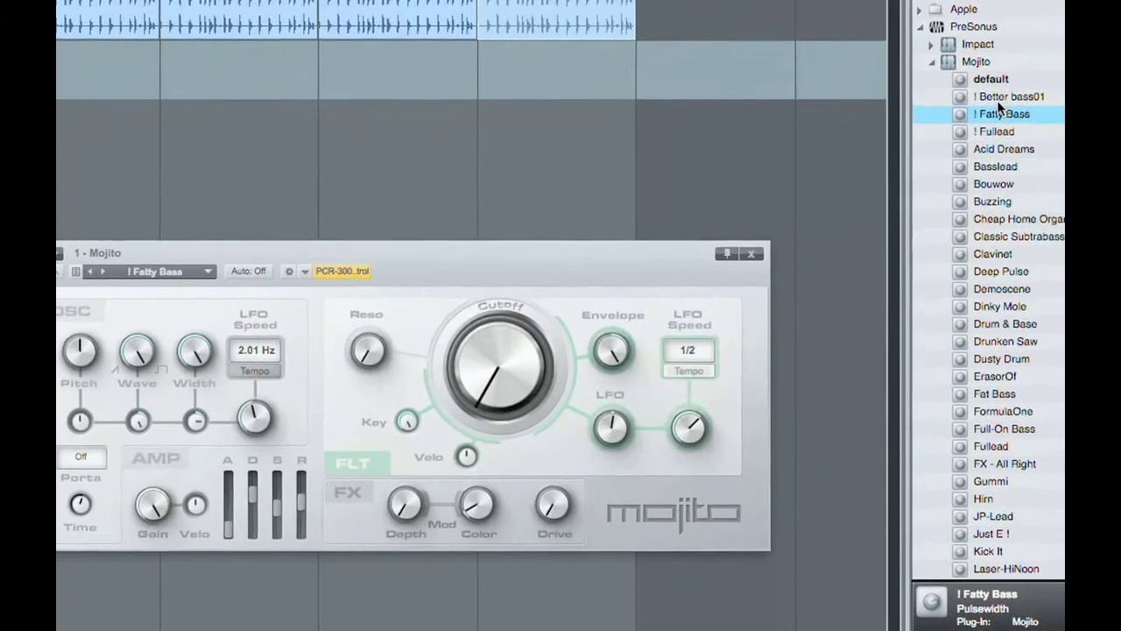
Step: Try the ! Better bass01, ! Fullead and ! Fatty Bass presets in Mojito and settle on ! Better bass01
left_click(922, 168)
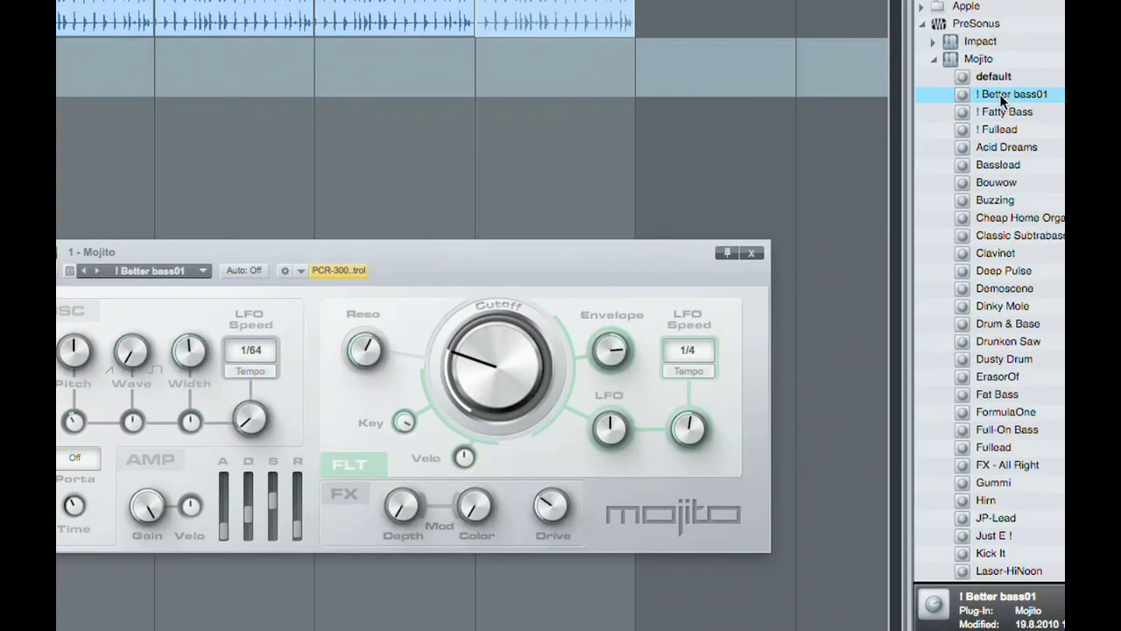
left_click(1002, 129)
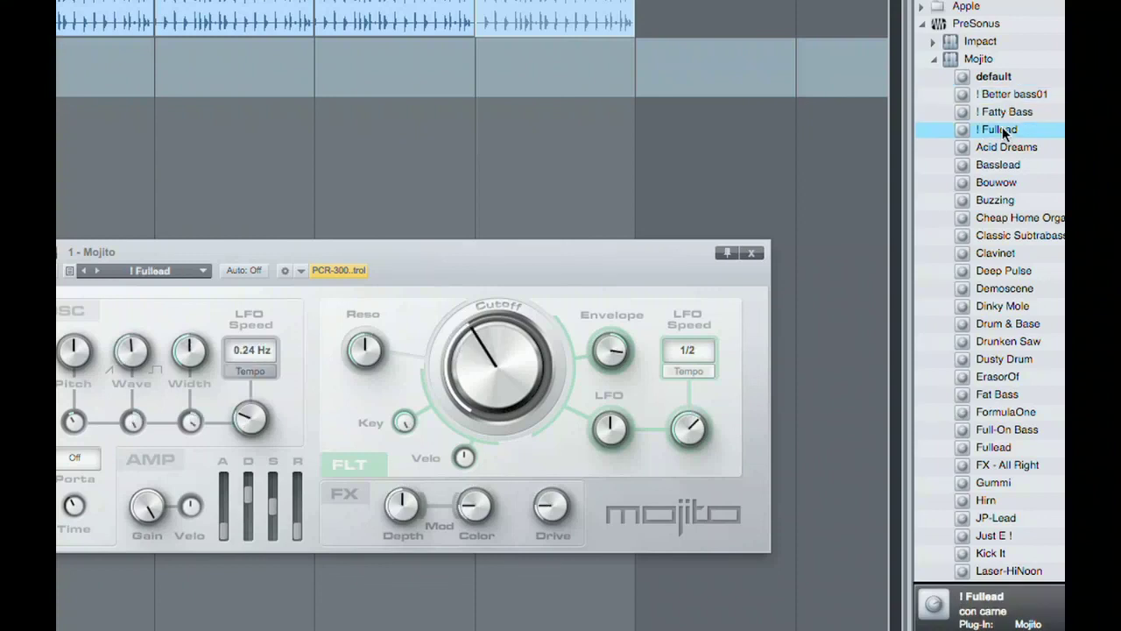
left_click(1001, 108)
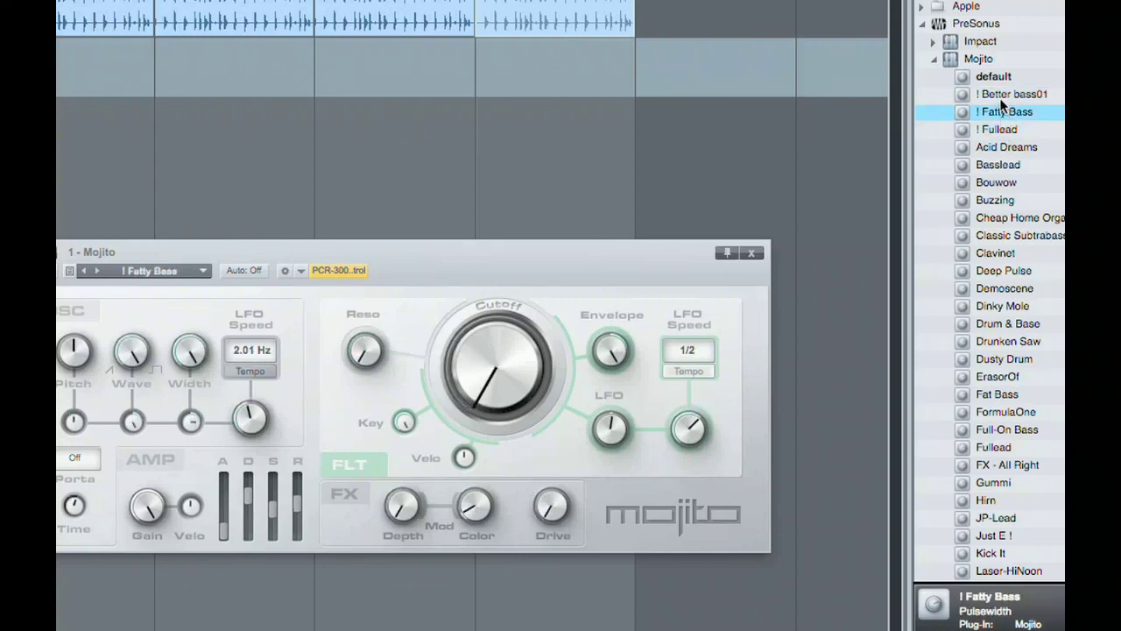
left_click(999, 94)
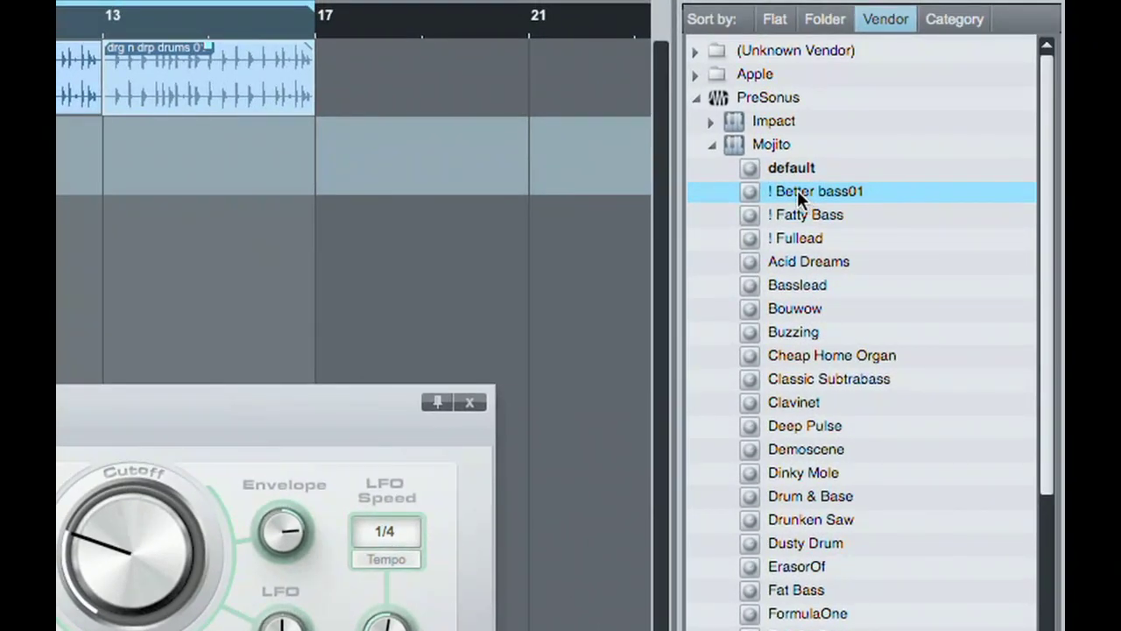
Step: Browse the bass MIDI files and place drg n drp bass midi 01.mid at bar 1 of the ! Fatty Bass track
key("F9")
scroll(796, 406, "down", 6)
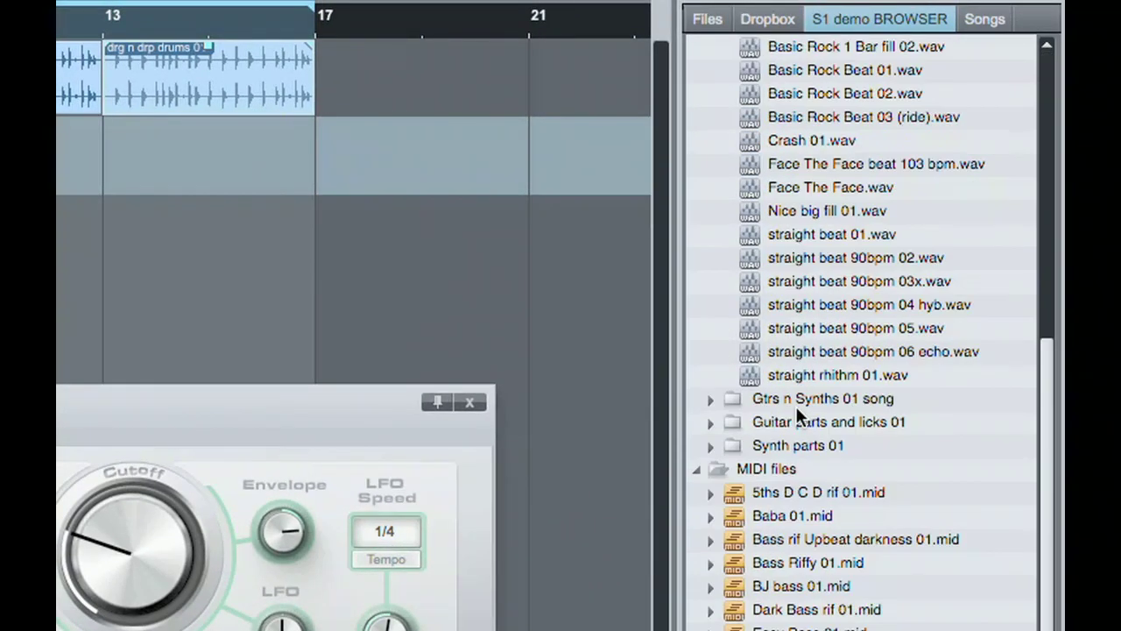
left_click(766, 565)
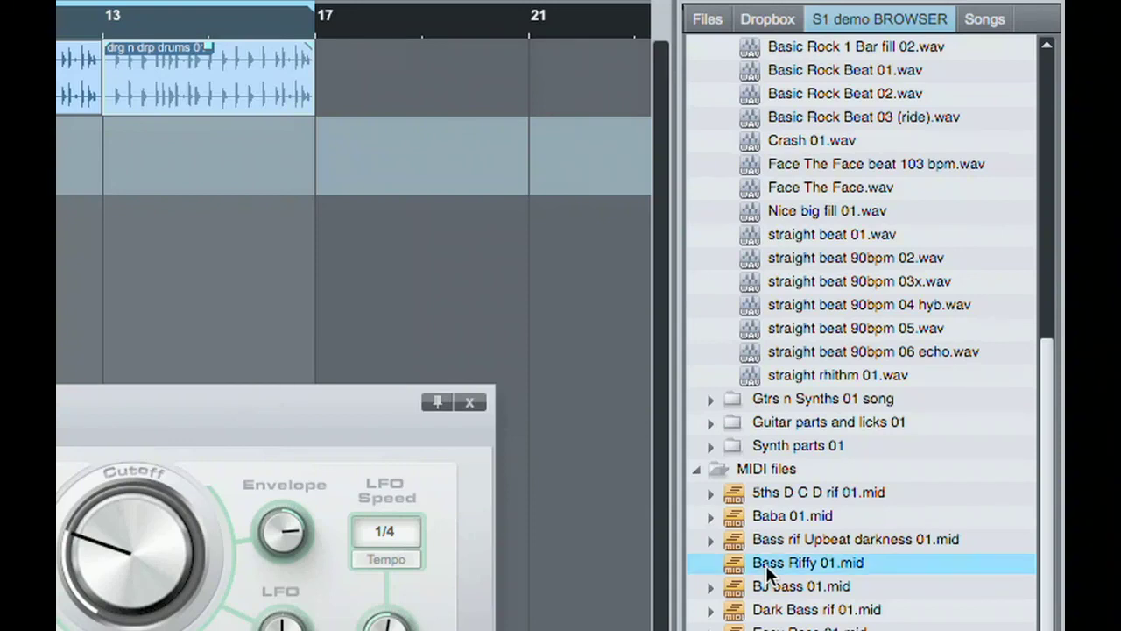
key("Down")
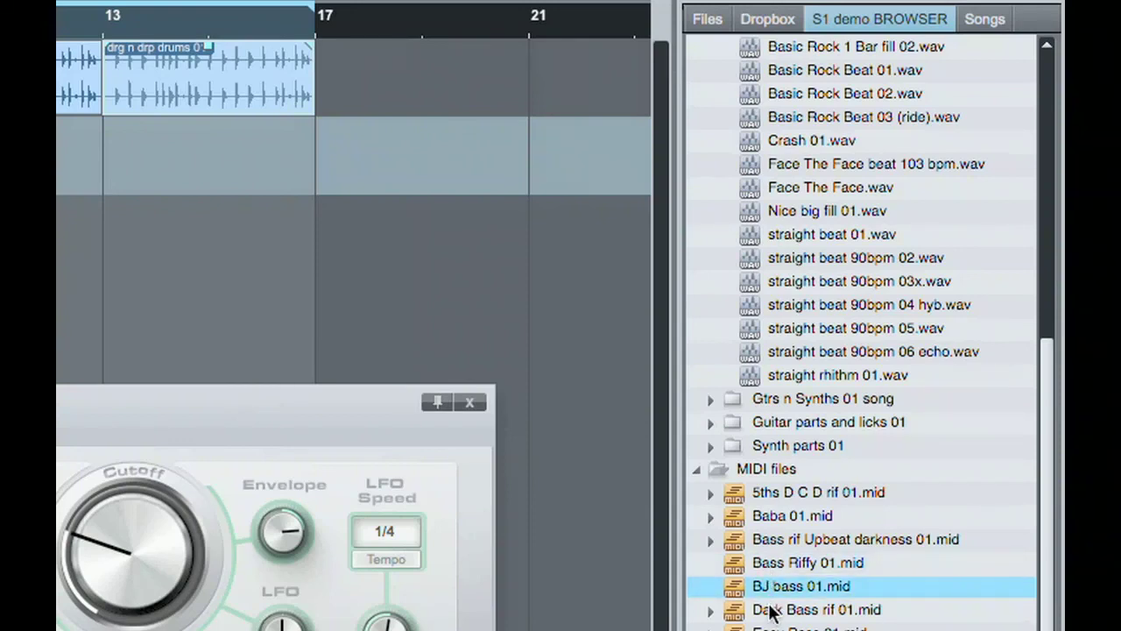
left_click(769, 606)
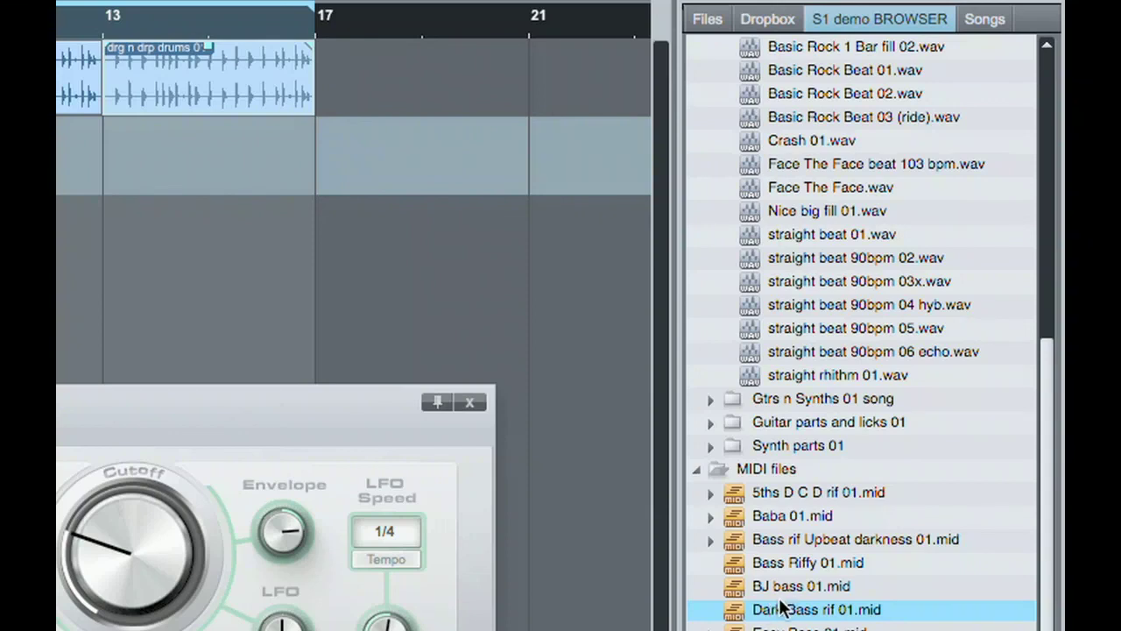
scroll(785, 429, "up", 7)
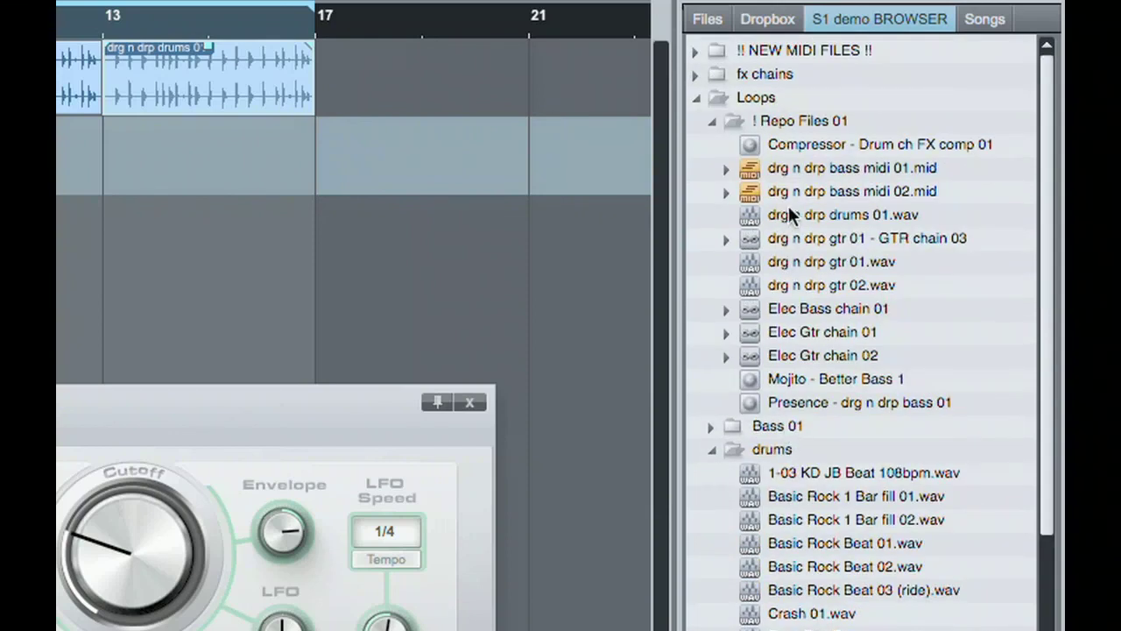
left_click_drag(740, 171, 231, 153)
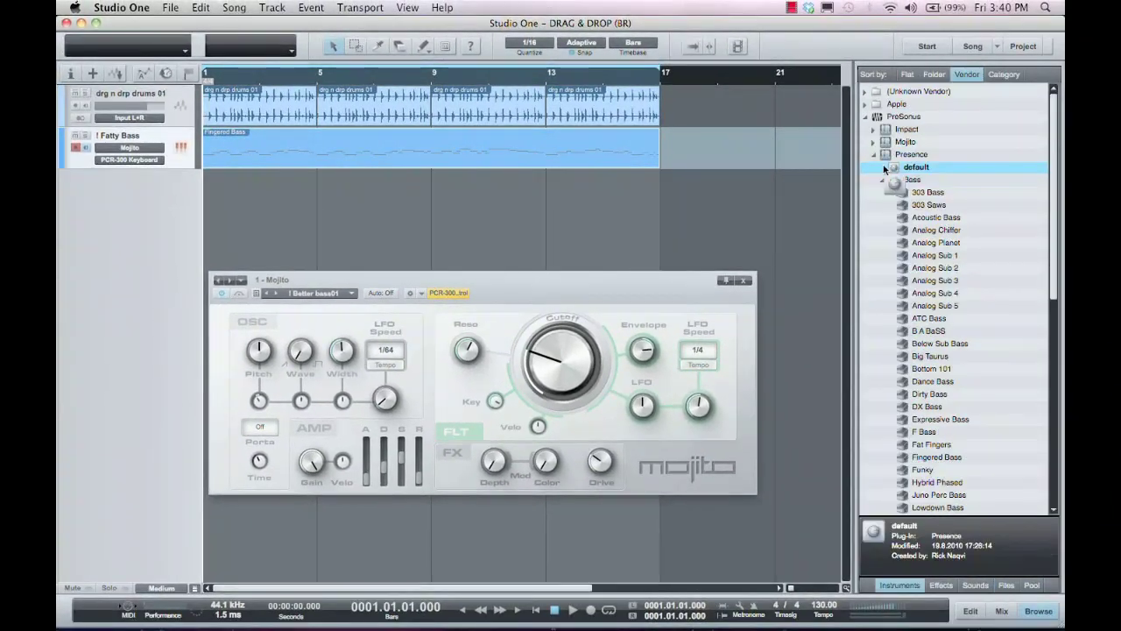
Step: Replace Mojito on the bass track with Presence's default preset and close the instrument window
left_click_drag(884, 167, 572, 145)
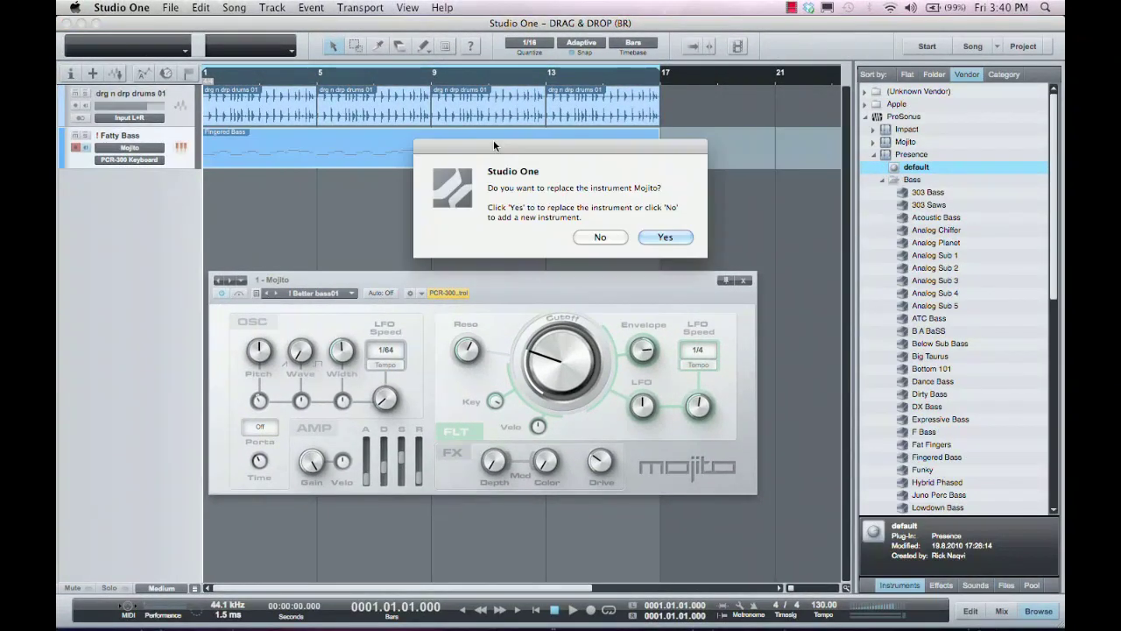
left_click(663, 237)
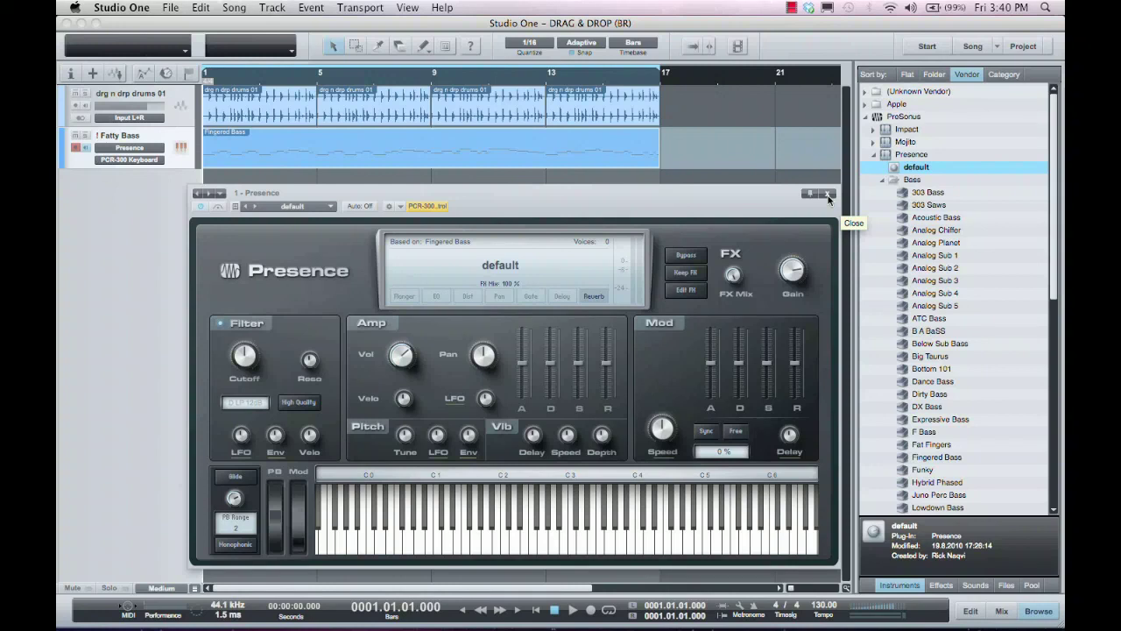
left_click(827, 196)
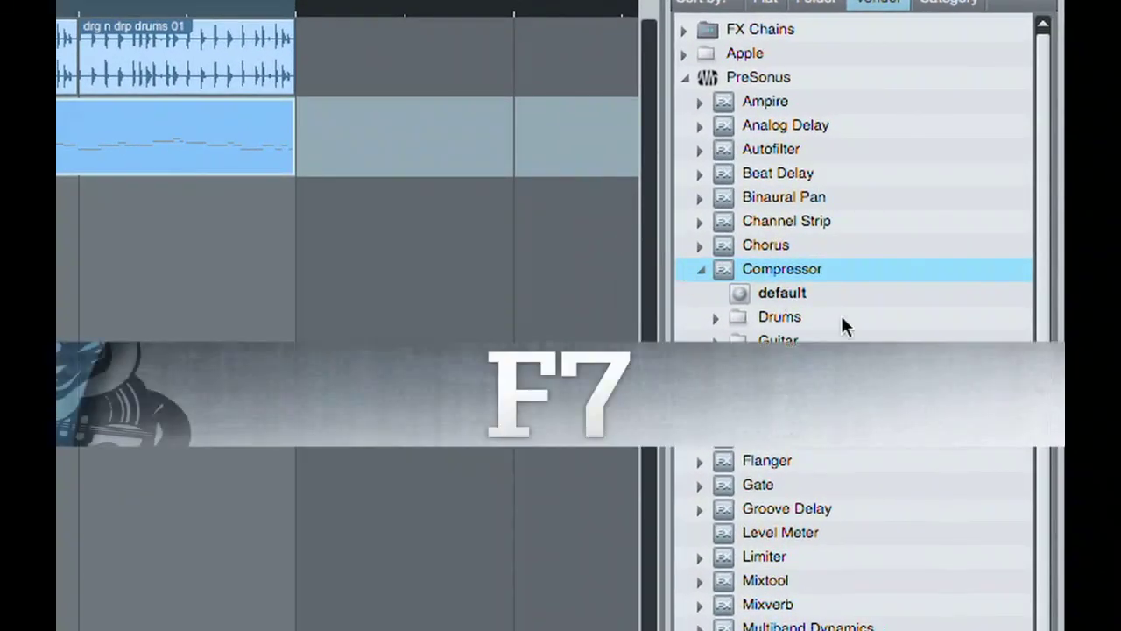
Step: Insert the Compressor effect on the drg n drp drums 01 track
left_click_drag(719, 274, 50, 40)
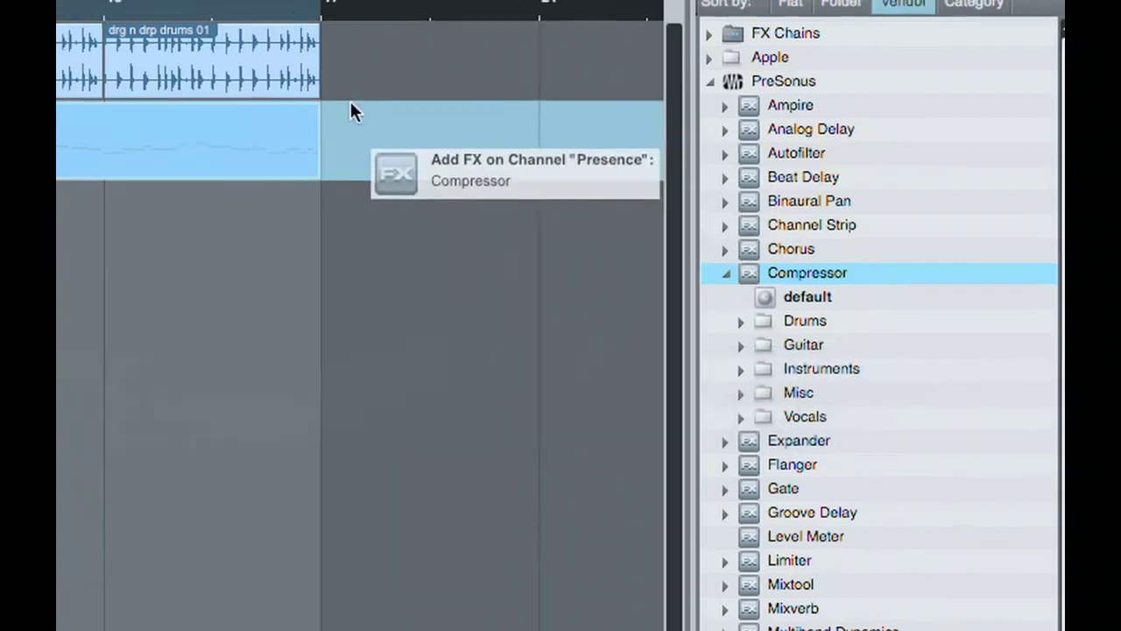
left_click_drag(453, 107, 94, 121)
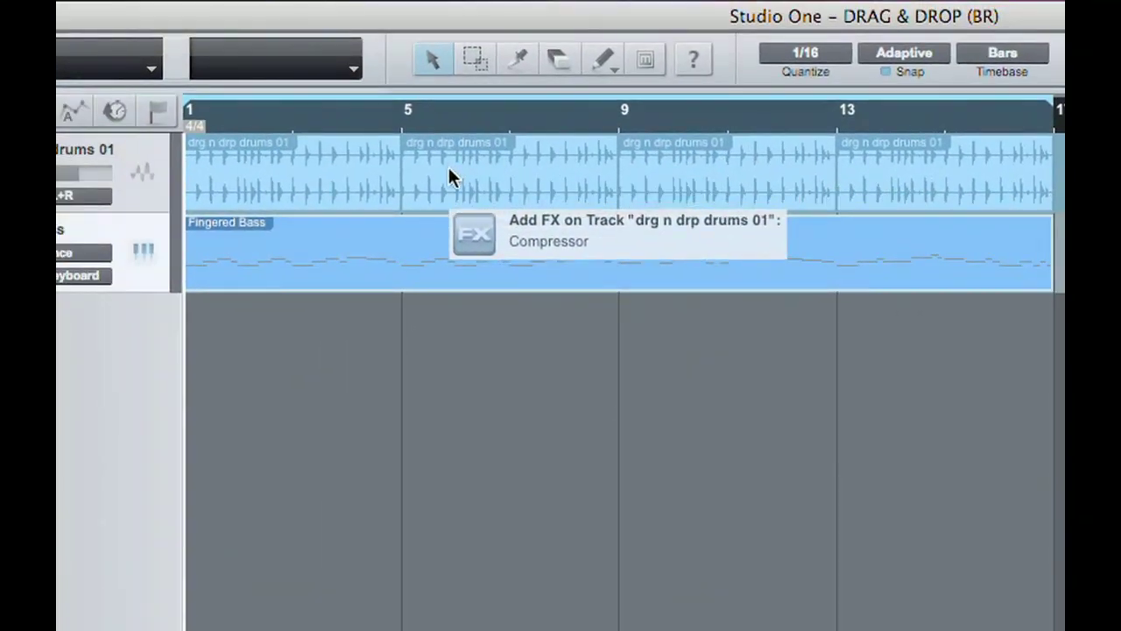
left_click_drag(447, 164, 448, 164)
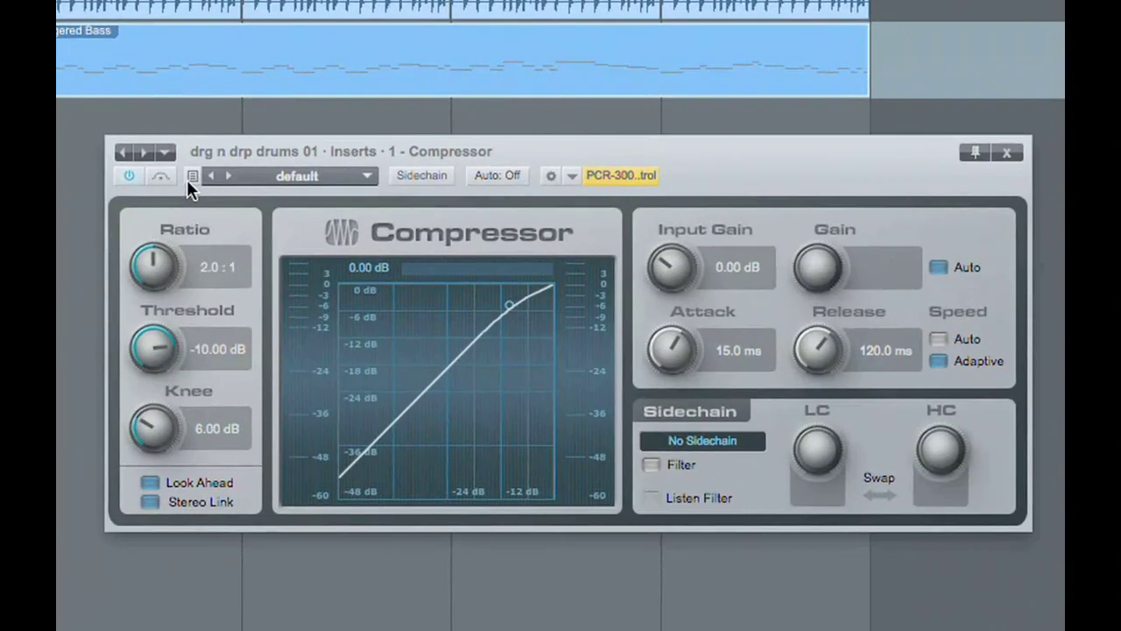
Step: Store the Compressor's current settings as its default preset
left_click(192, 177)
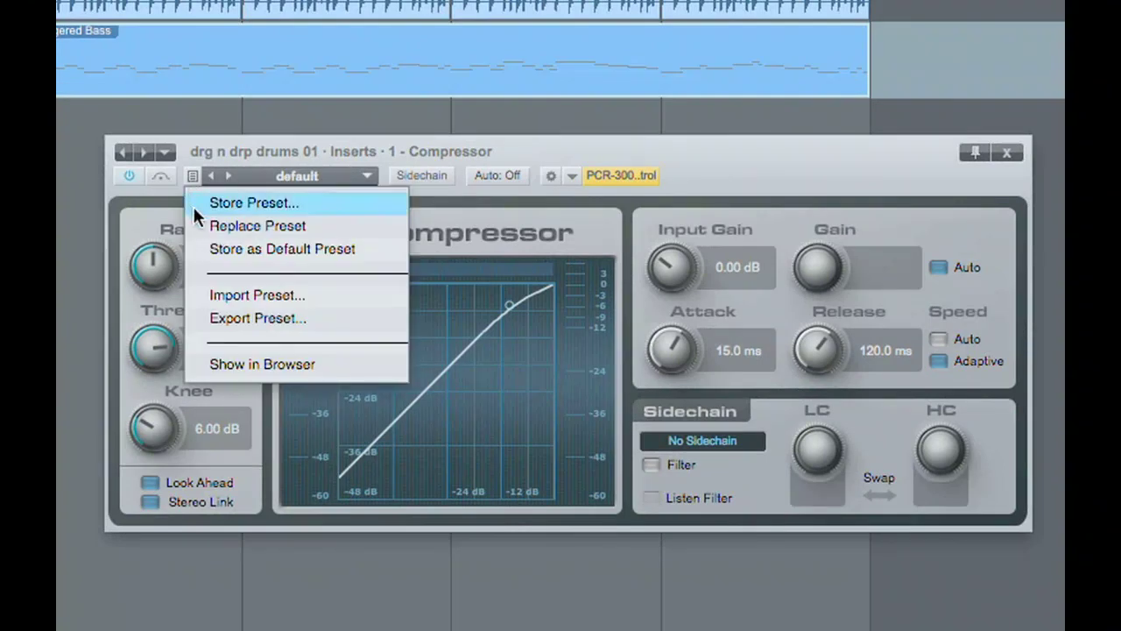
left_click(368, 248)
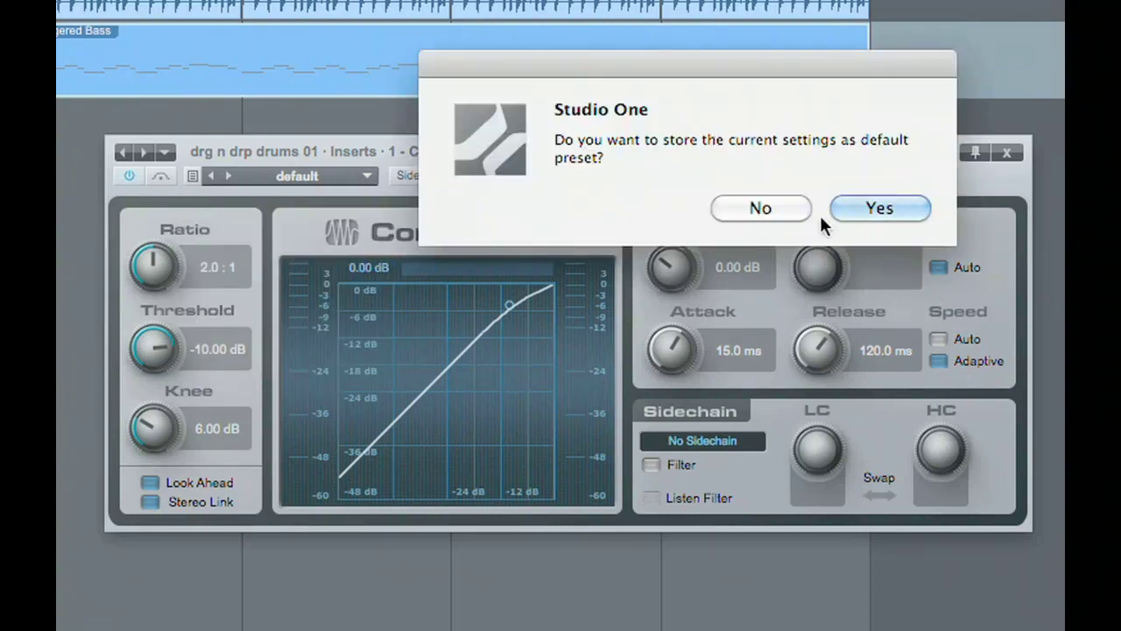
left_click(862, 208)
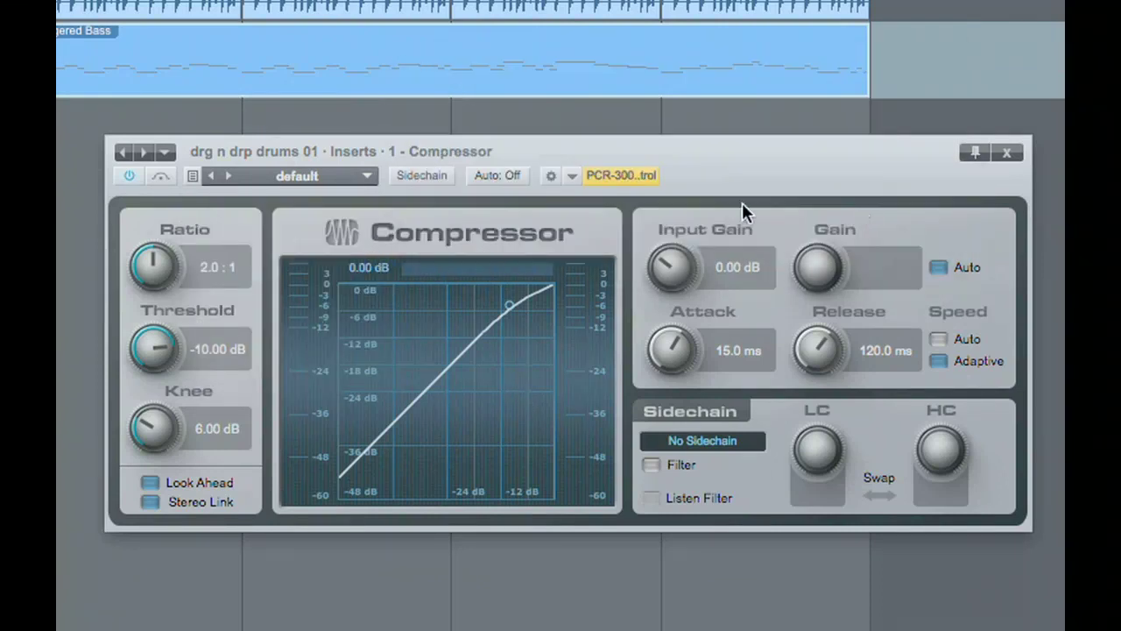
Step: Look through the Compressor's drum presets without loading one and close the effect window
left_click(377, 177)
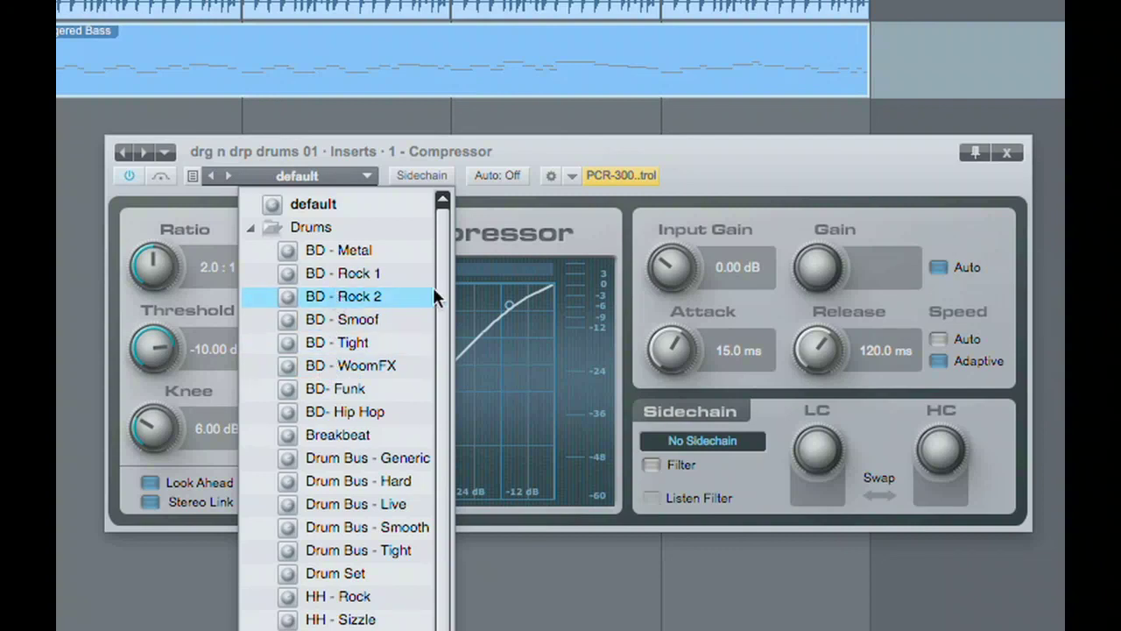
left_click(792, 165)
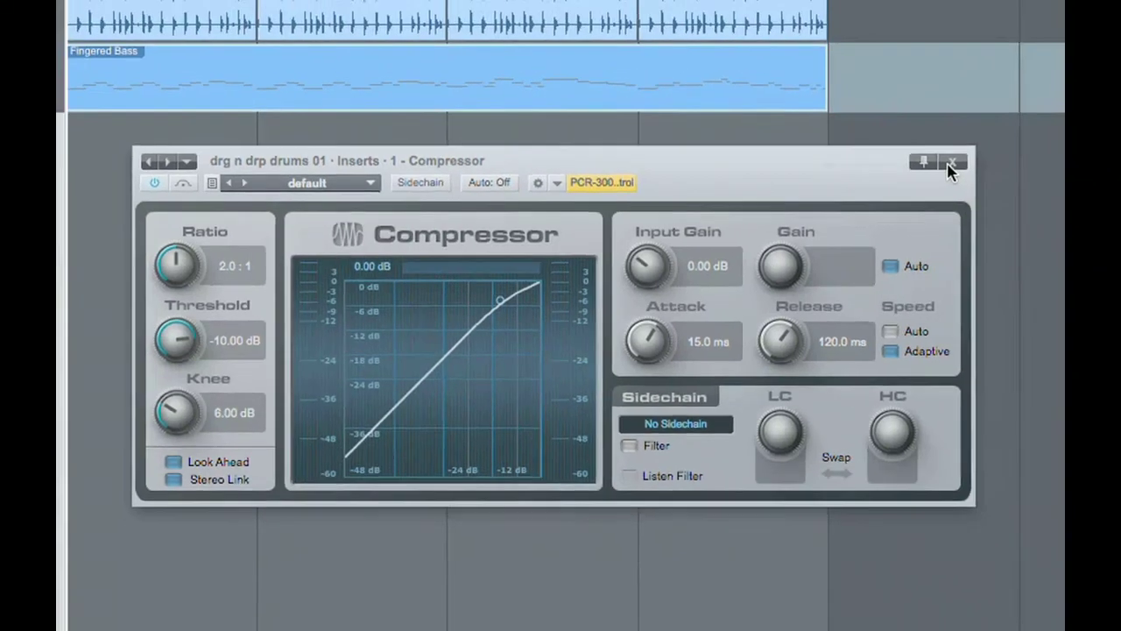
left_click(1004, 155)
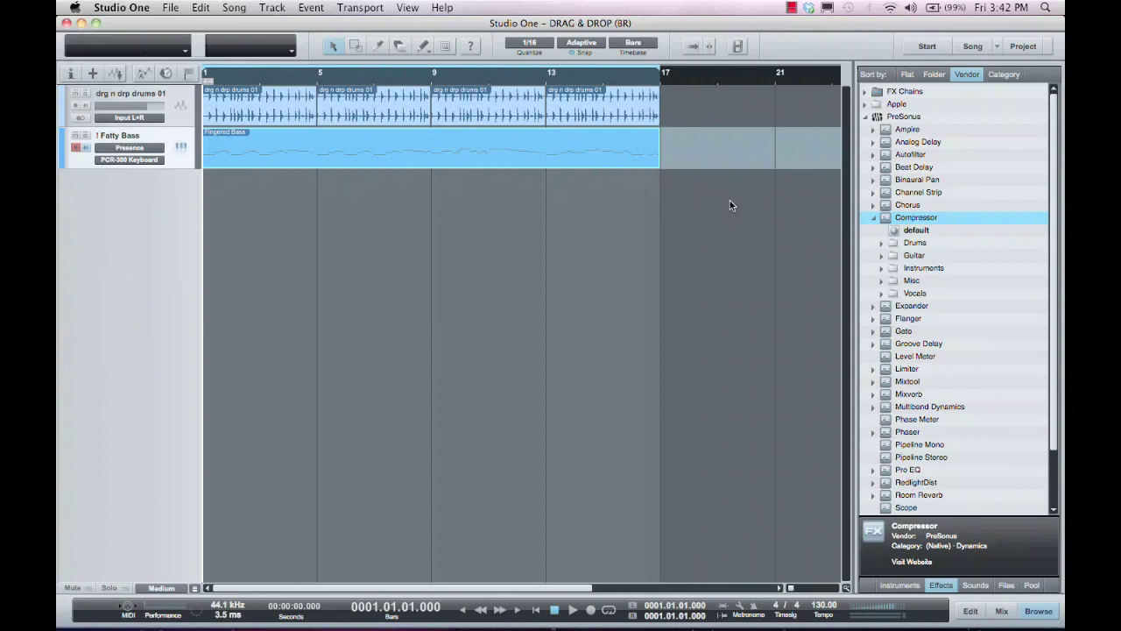
Step: Show the mixer with both channels' inserts and sends expanded, and copy the drum channel's Compressor to the Presence channel's inserts
key("F3")
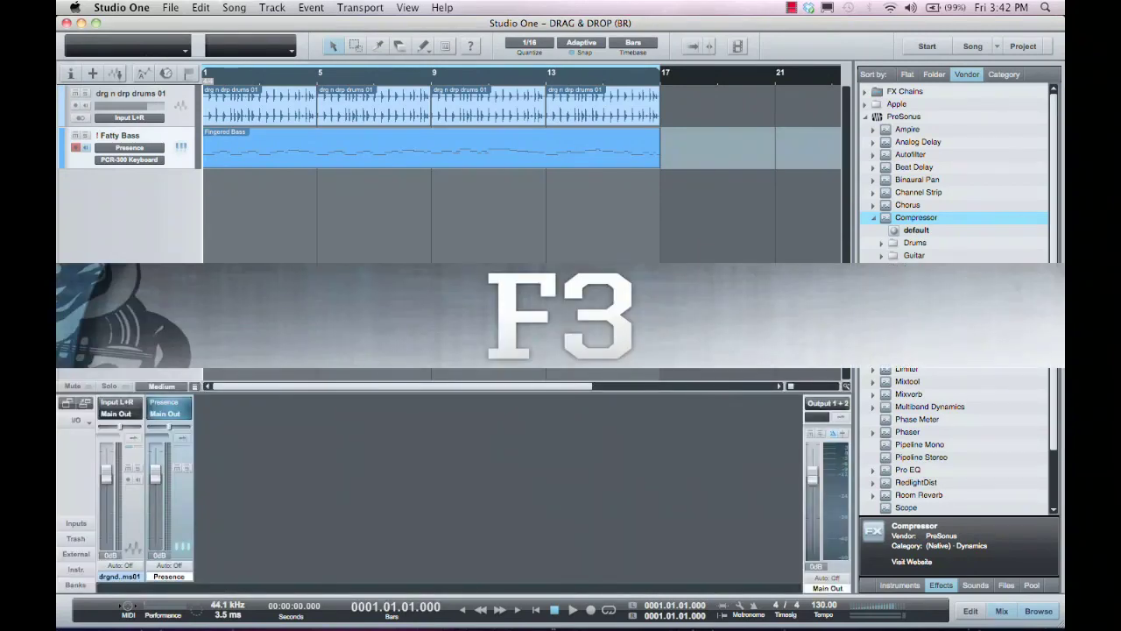
left_click(183, 437)
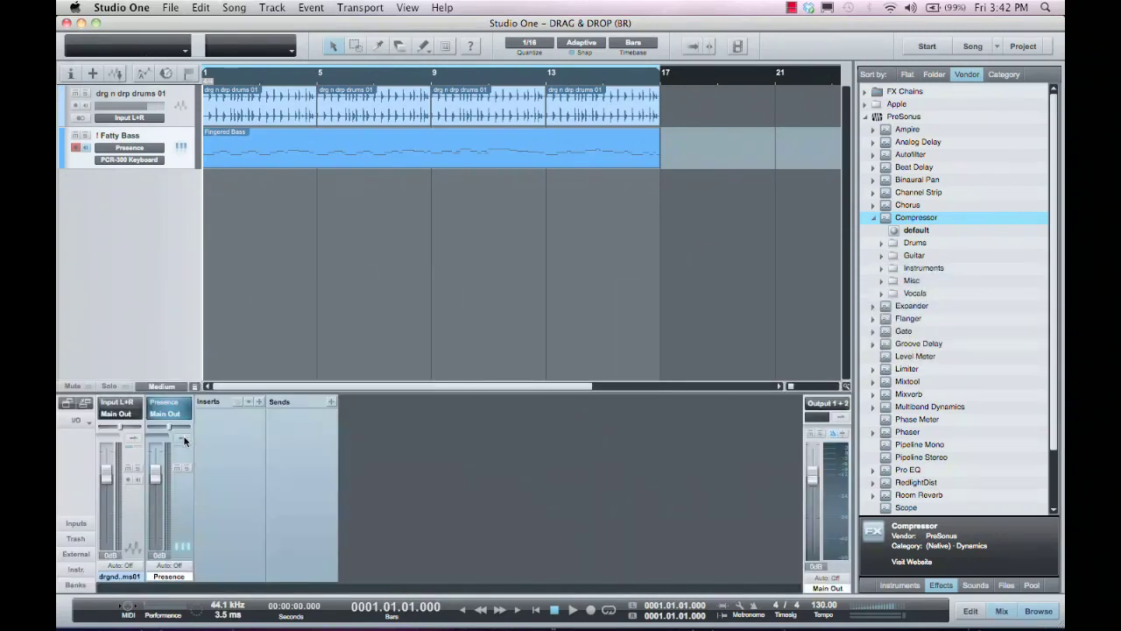
left_click(132, 439)
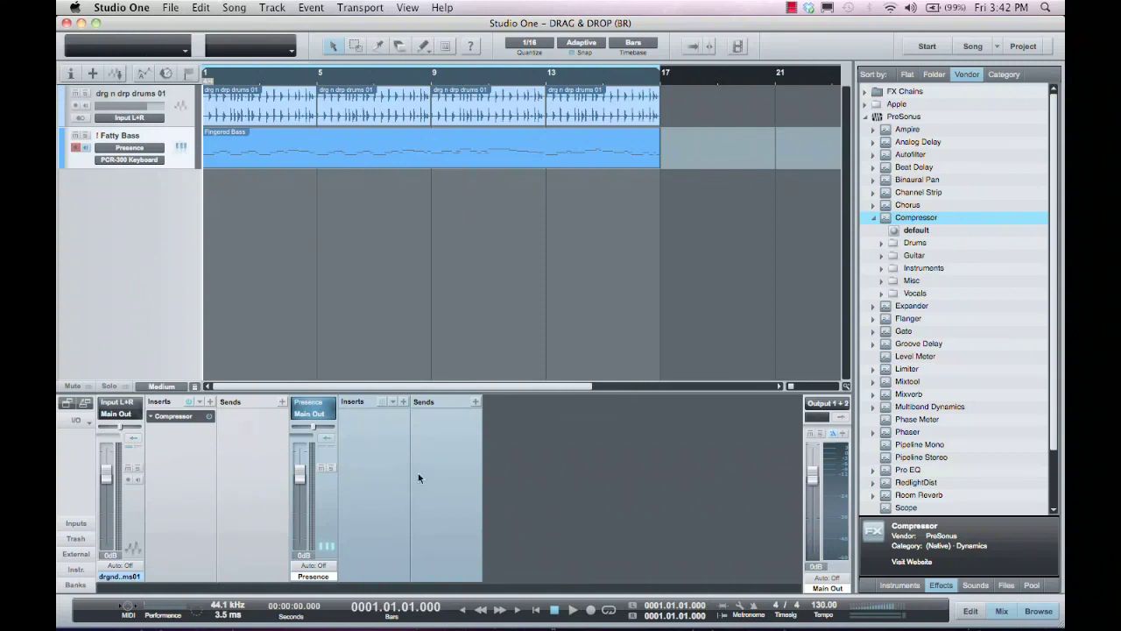
left_click(183, 477)
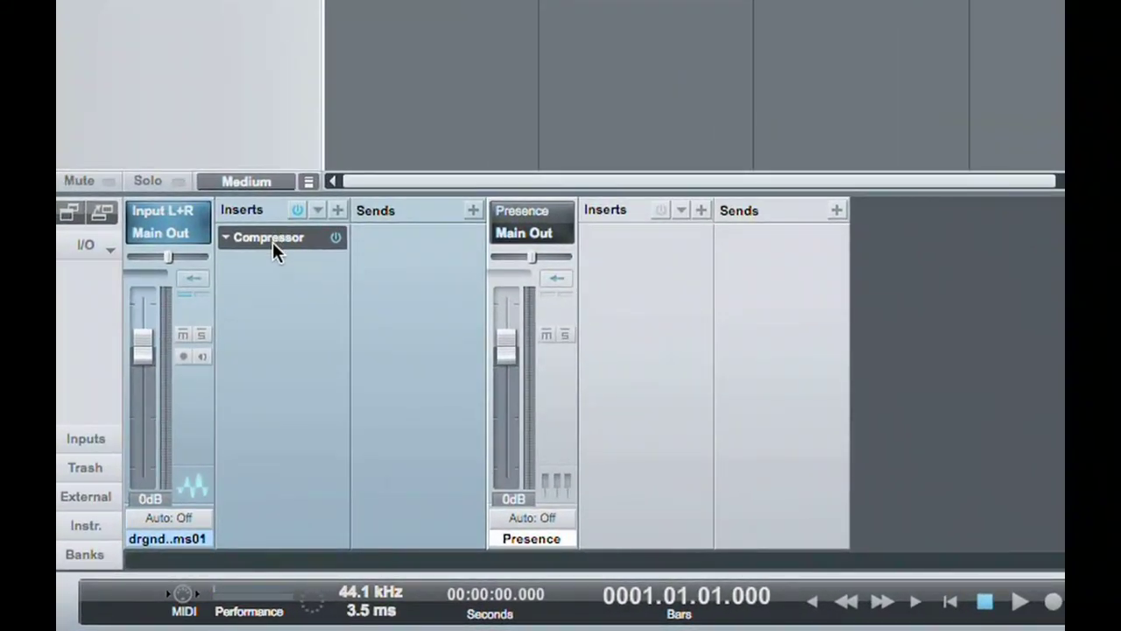
left_click_drag(271, 242, 609, 237)
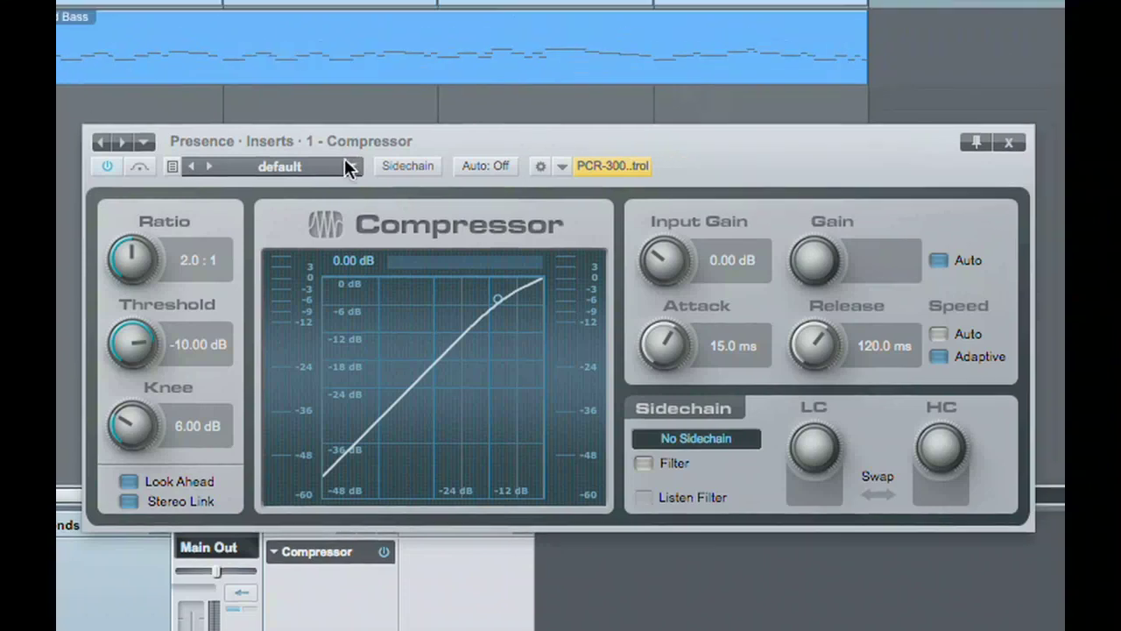
Step: Load the Bass - Guitar preset into the Presence channel's Compressor and close the effect window
left_click(495, 19)
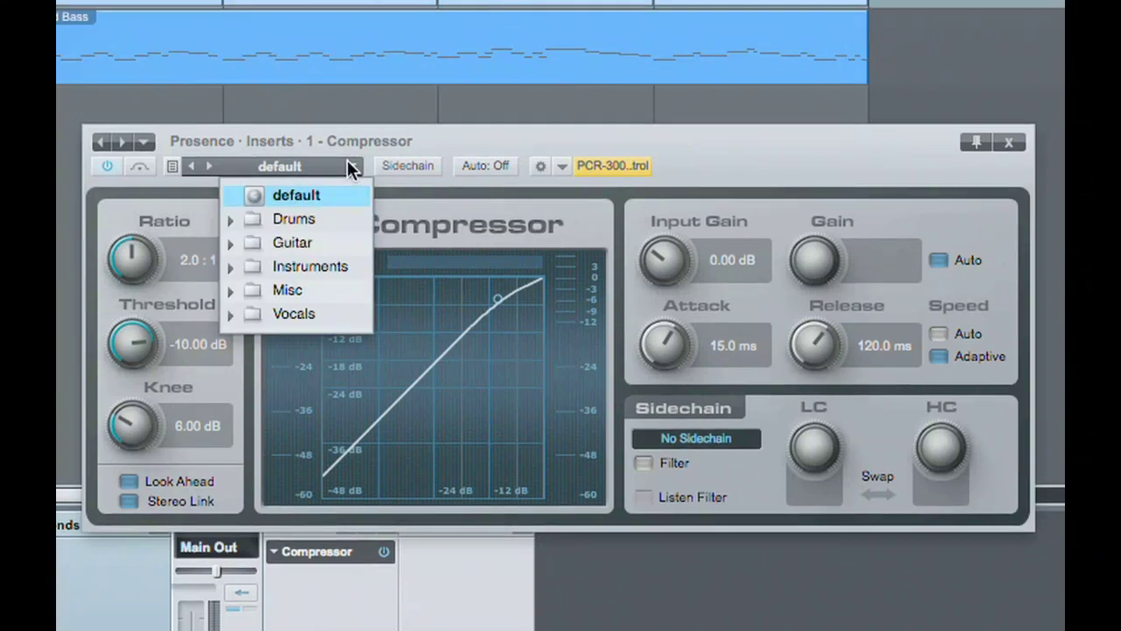
left_click(379, 70)
left_click(233, 221)
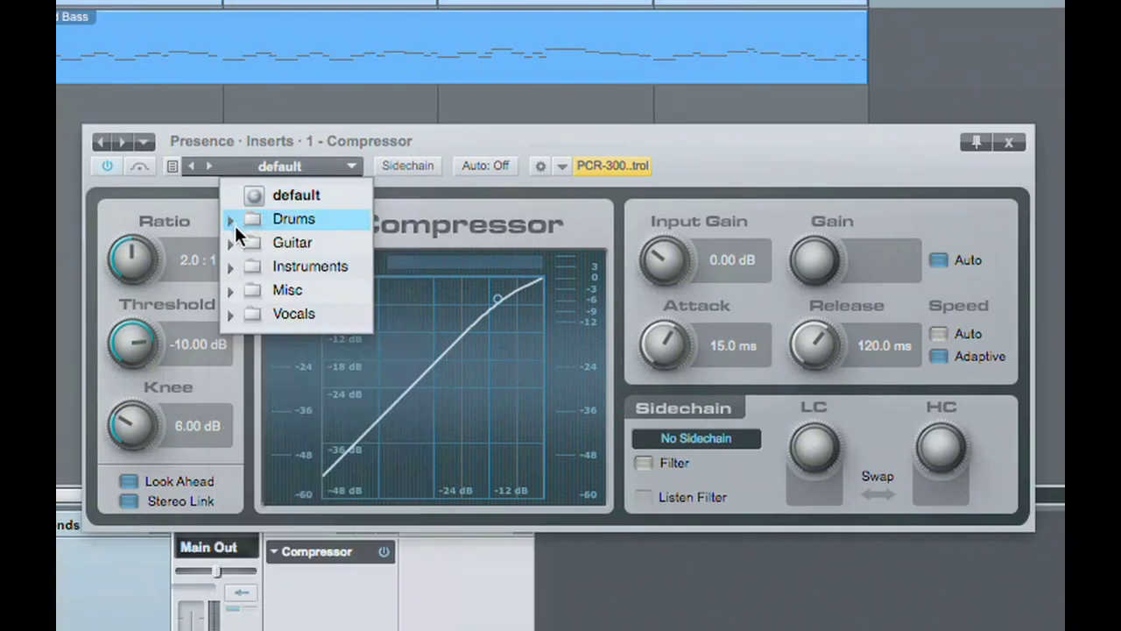
left_click(232, 239)
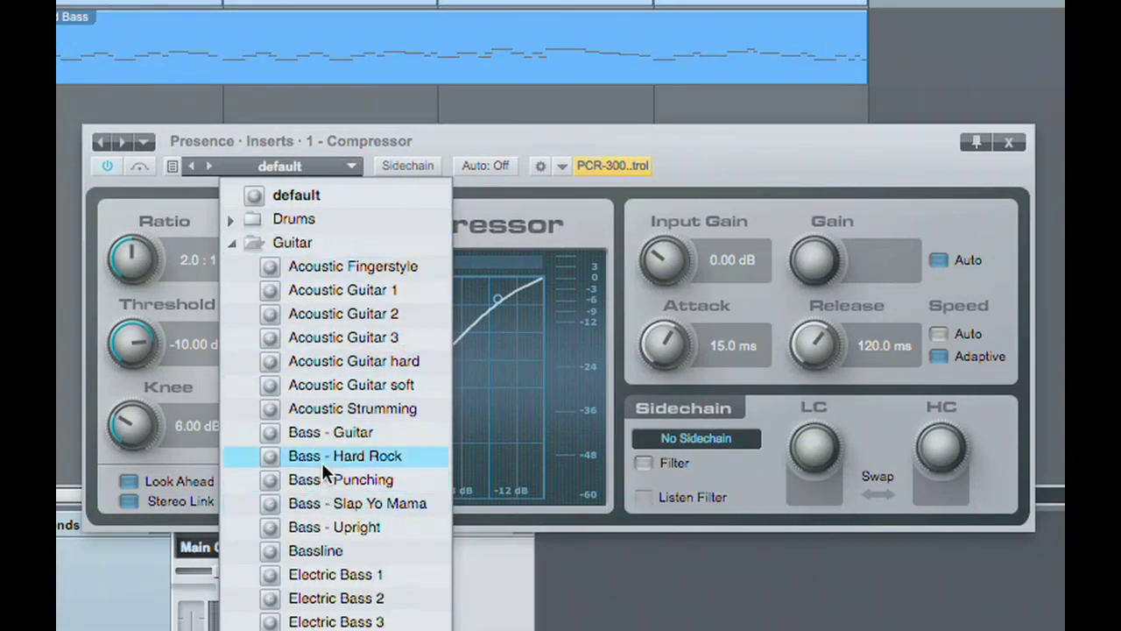
left_click(323, 434)
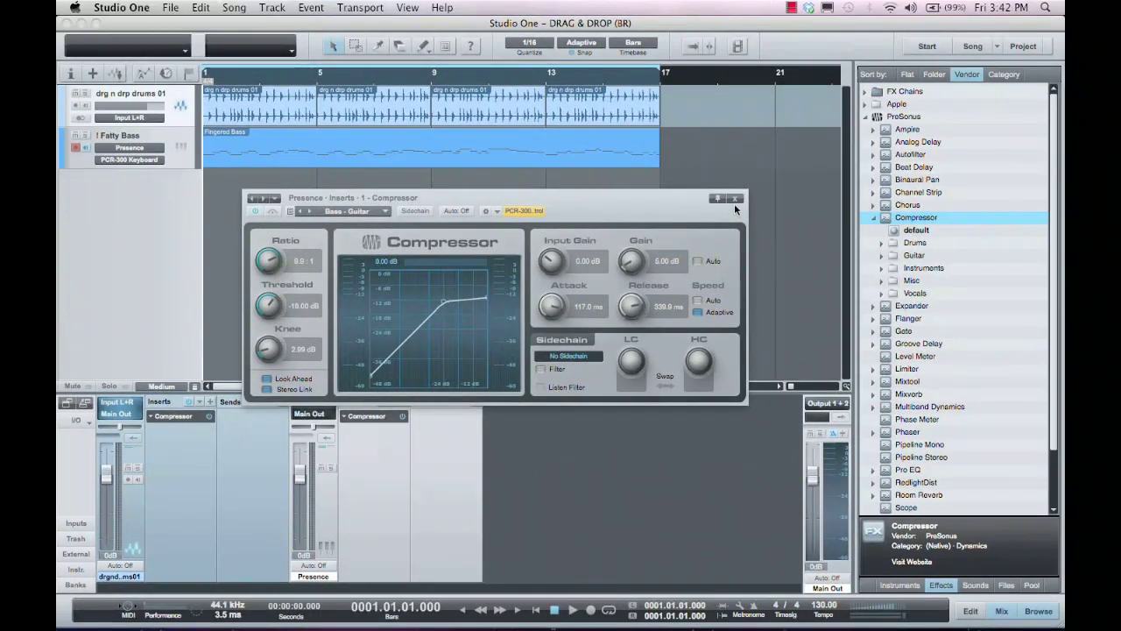
left_click(789, 186)
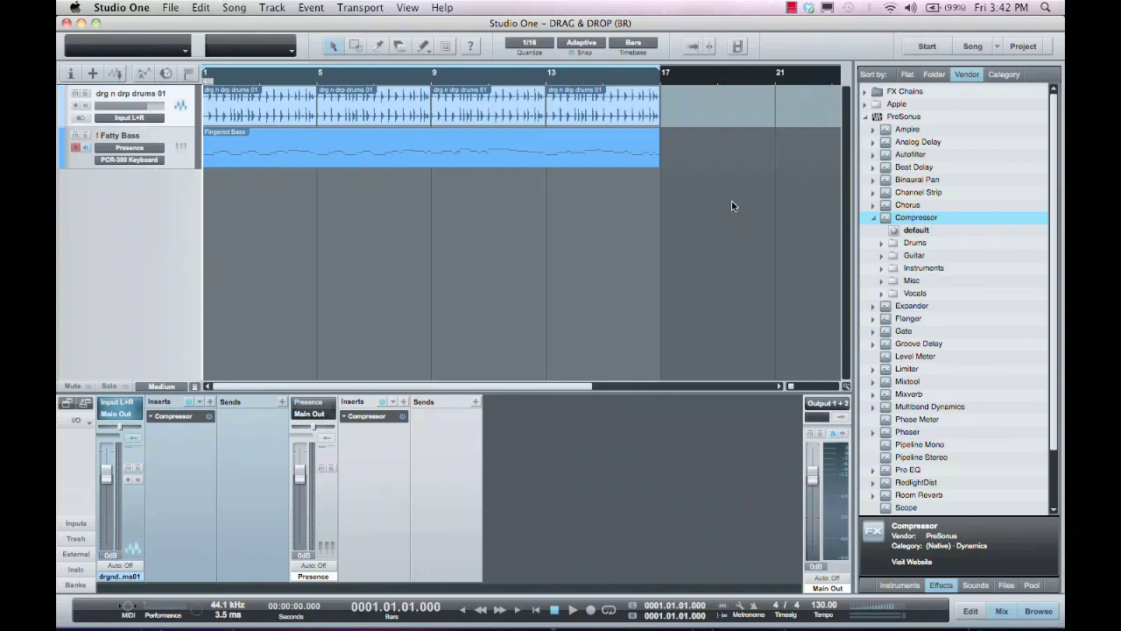
Step: Add the drg n drp gtr 01.wav loop to a new track below the bass, starting at bar 1
key("F9")
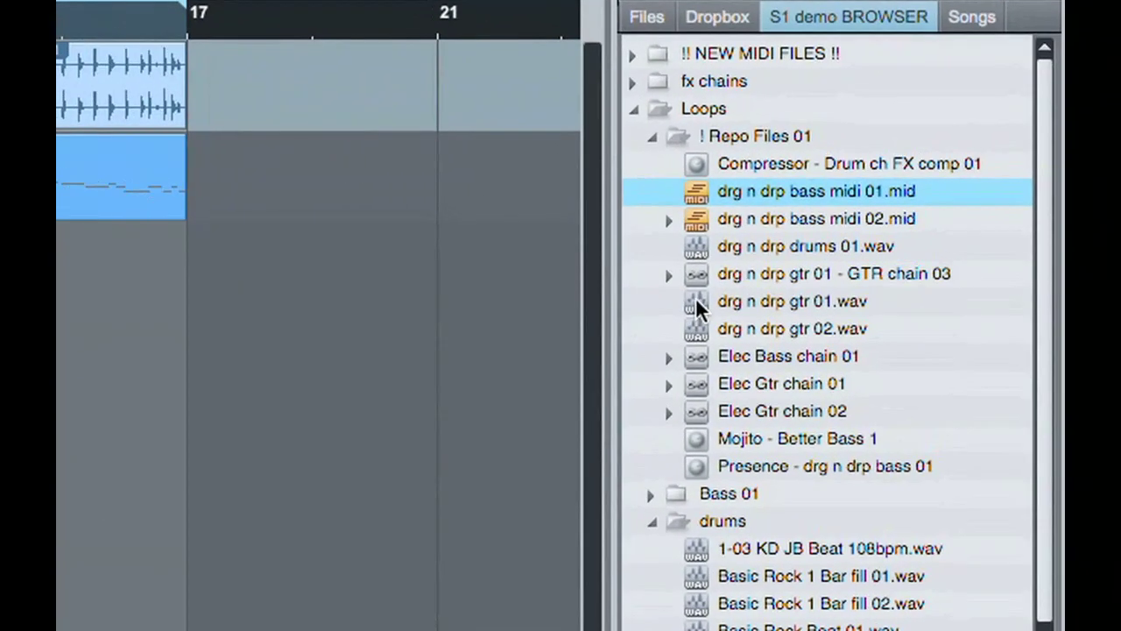
left_click_drag(855, 224, 255, 246)
left_click_drag(88, 356, 0, 350)
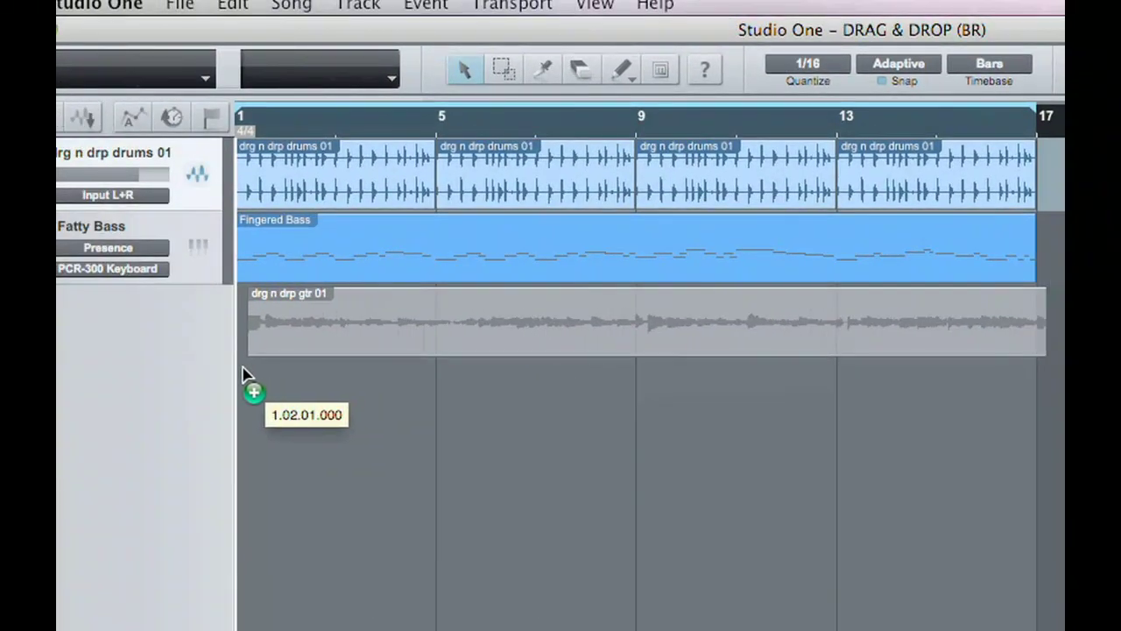
left_click_drag(236, 375, 240, 378)
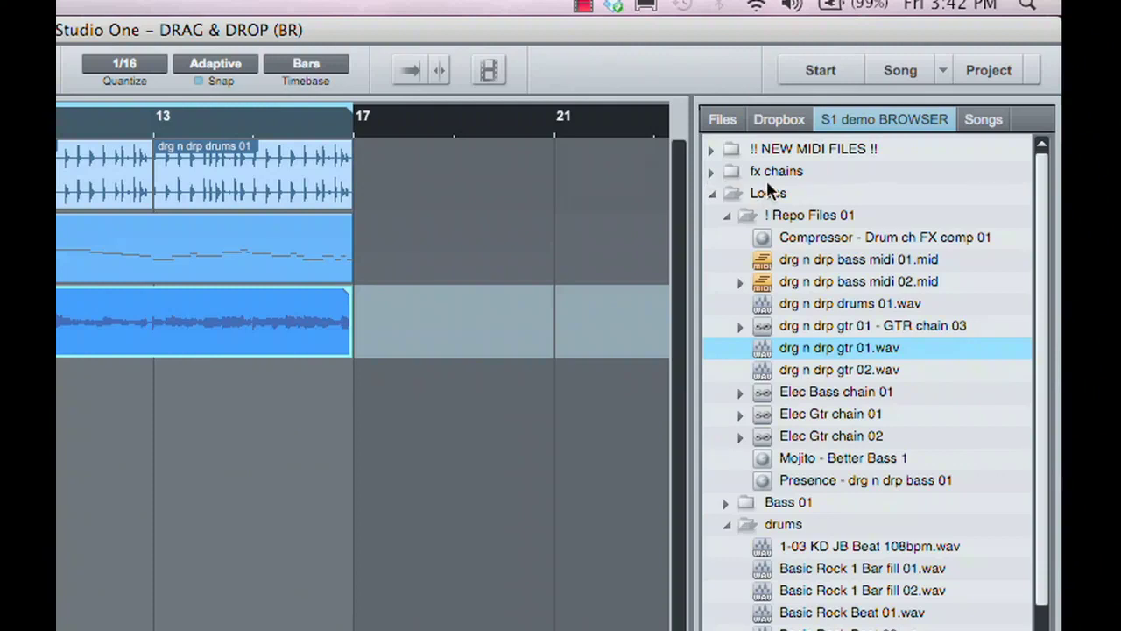
Step: Apply the FX chain "drg n drp gtr 01 - GTR chain 03" to the drg n drp gtr 01 track
left_click(709, 173)
left_click(710, 173)
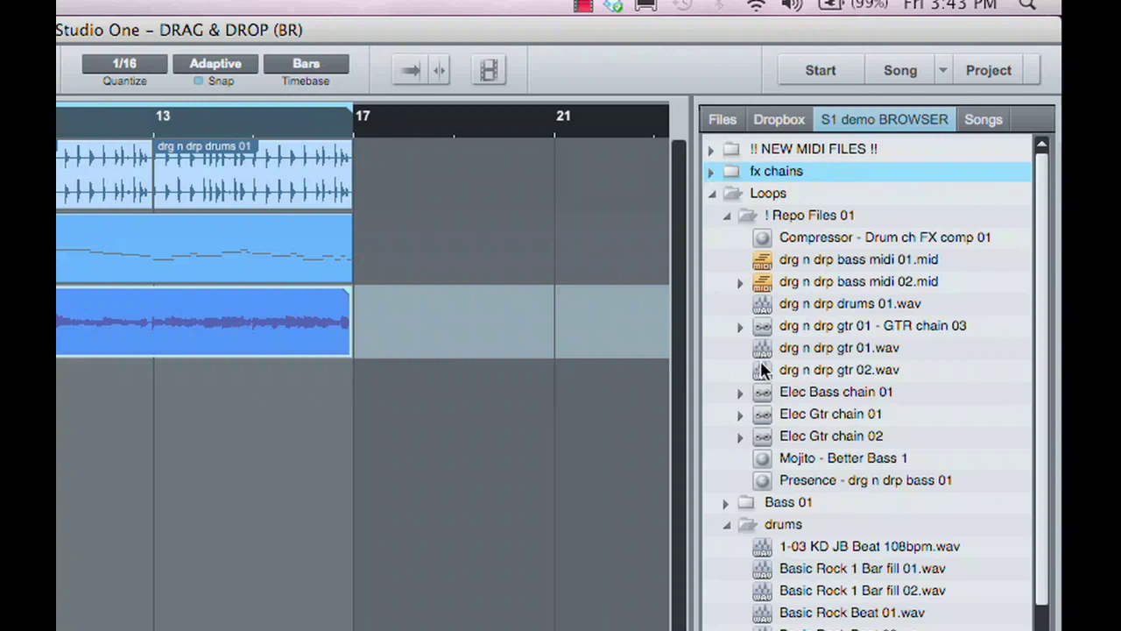
left_click_drag(761, 325, 421, 305)
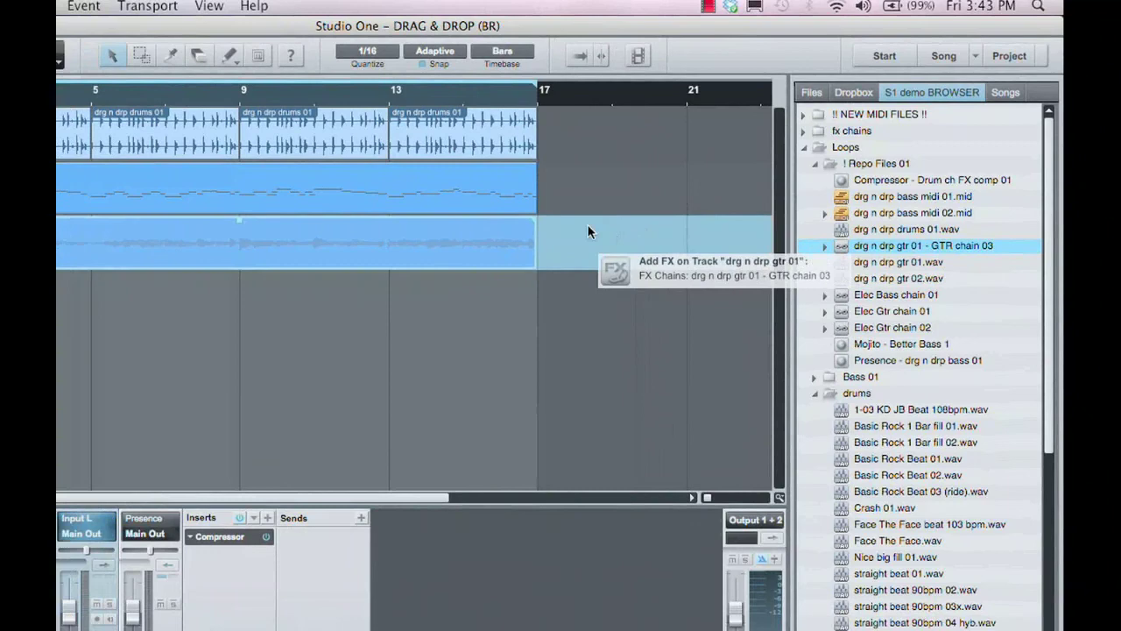
left_click_drag(587, 230, 115, 243)
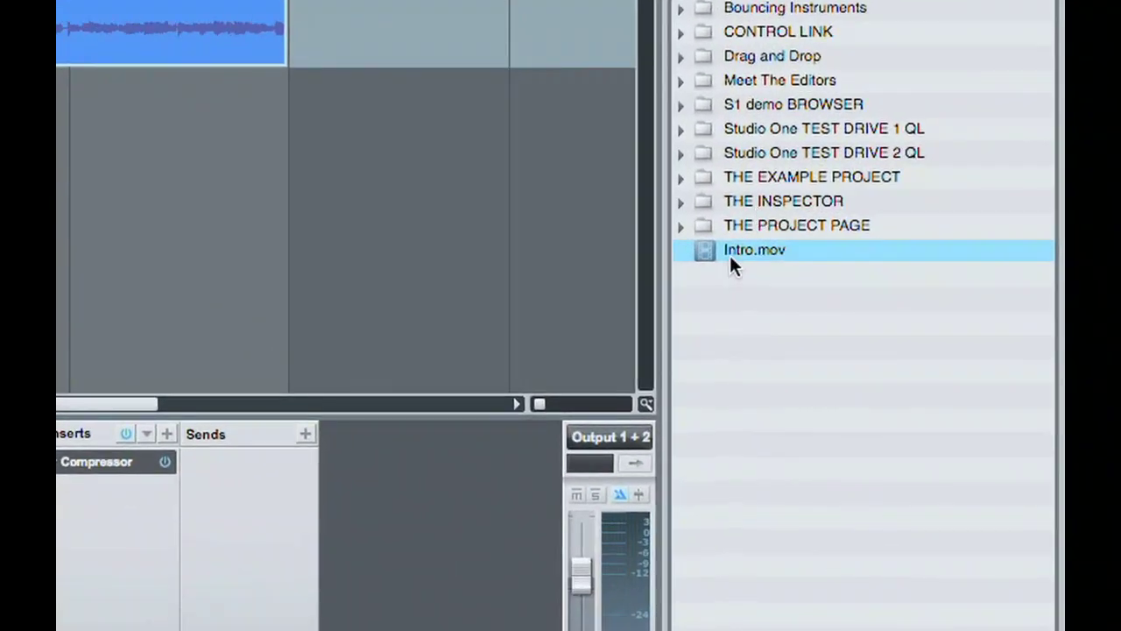
Step: Import the Intro.mov video into the song, extract its audio to a new track and close the video window
left_click_drag(707, 250, 360, 310)
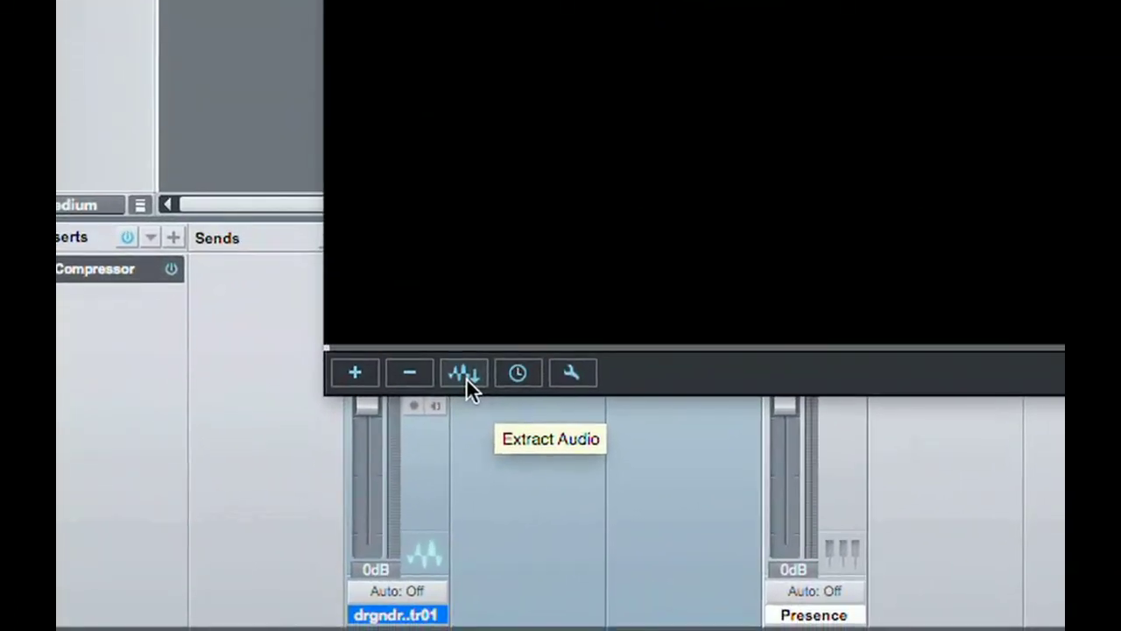
left_click(466, 378)
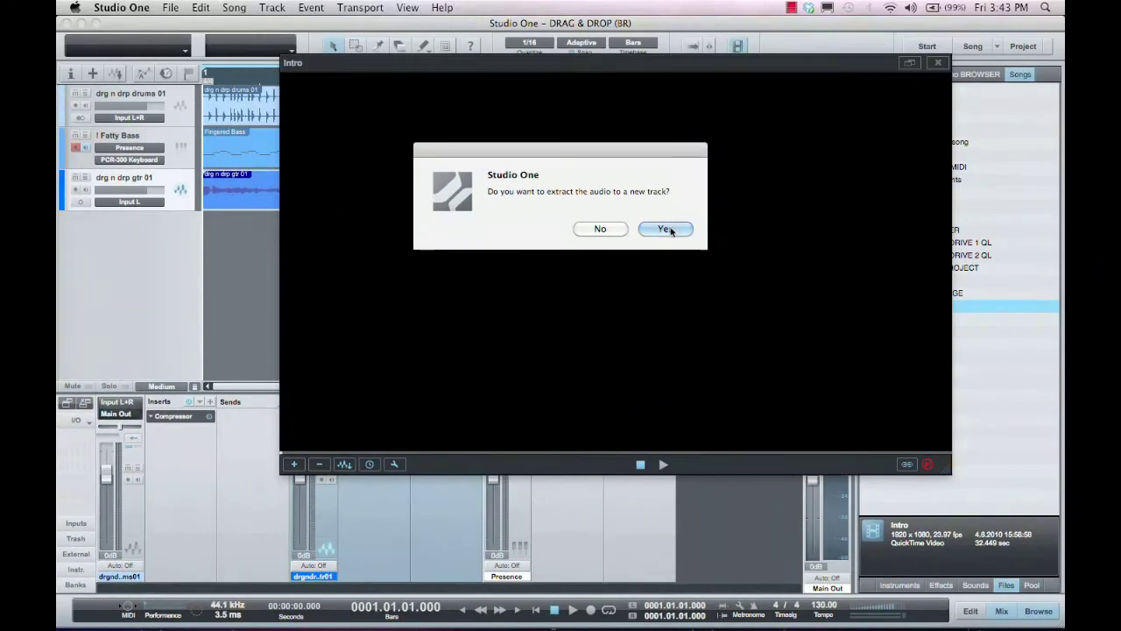
left_click(666, 229)
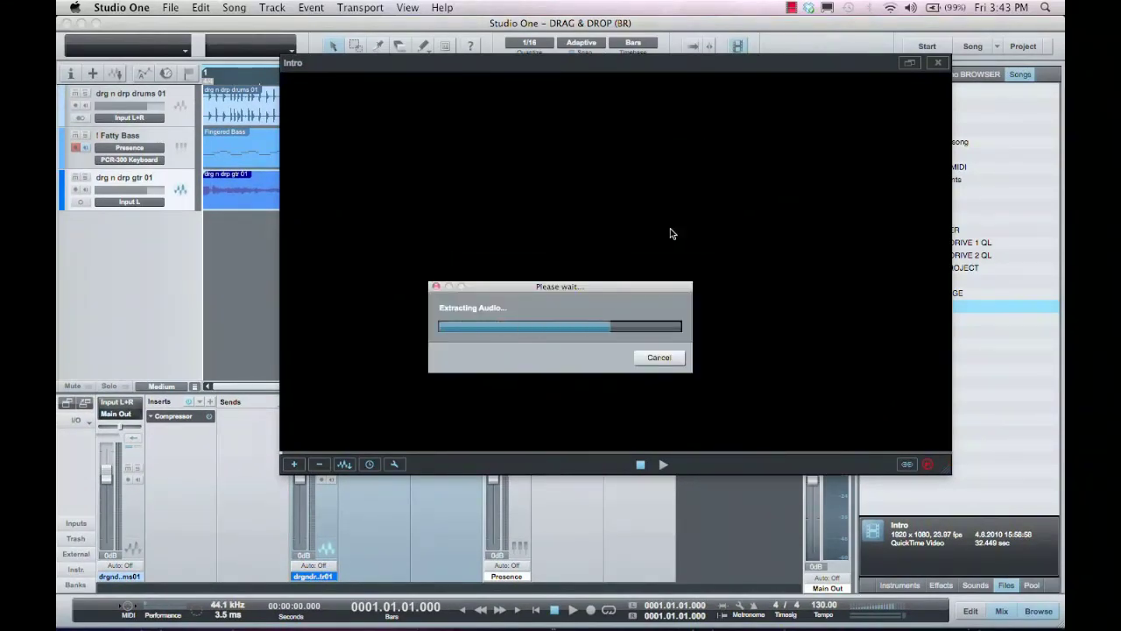
left_click(935, 63)
left_click(903, 74)
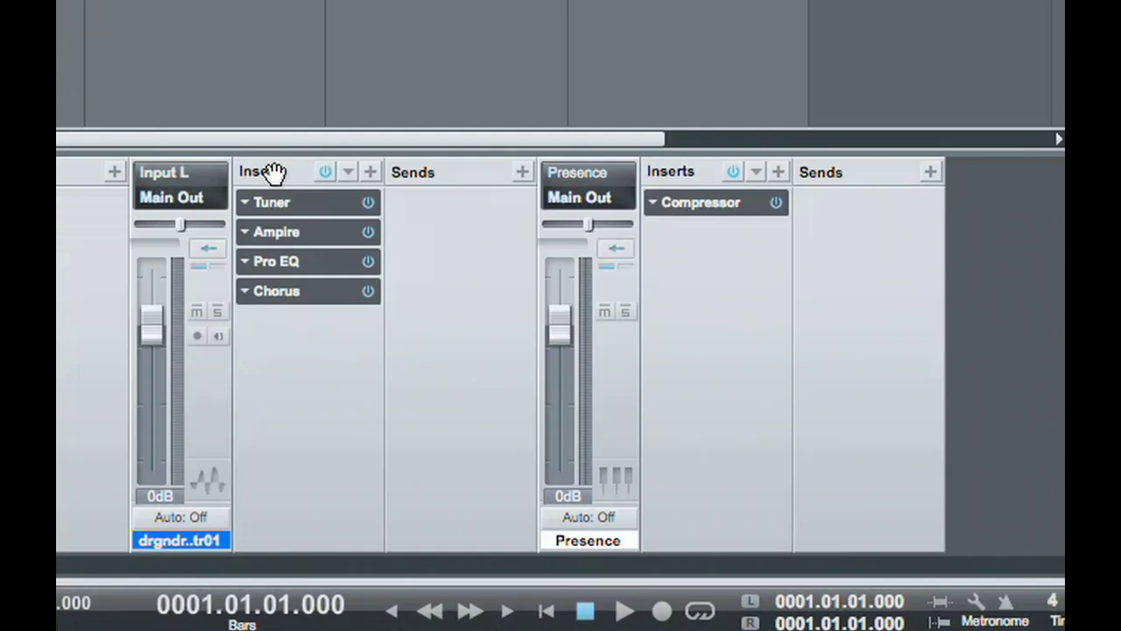
Step: Copy the guitar channel's entire insert chain onto the Presence channel, replacing its Compressor
left_click_drag(366, 220, 690, 206)
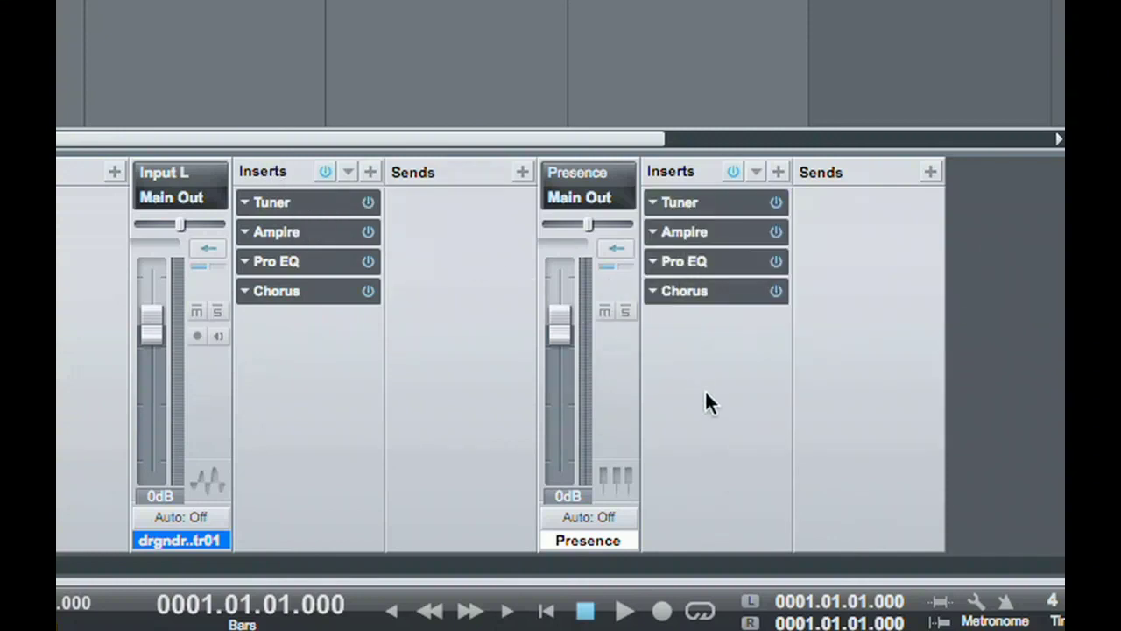